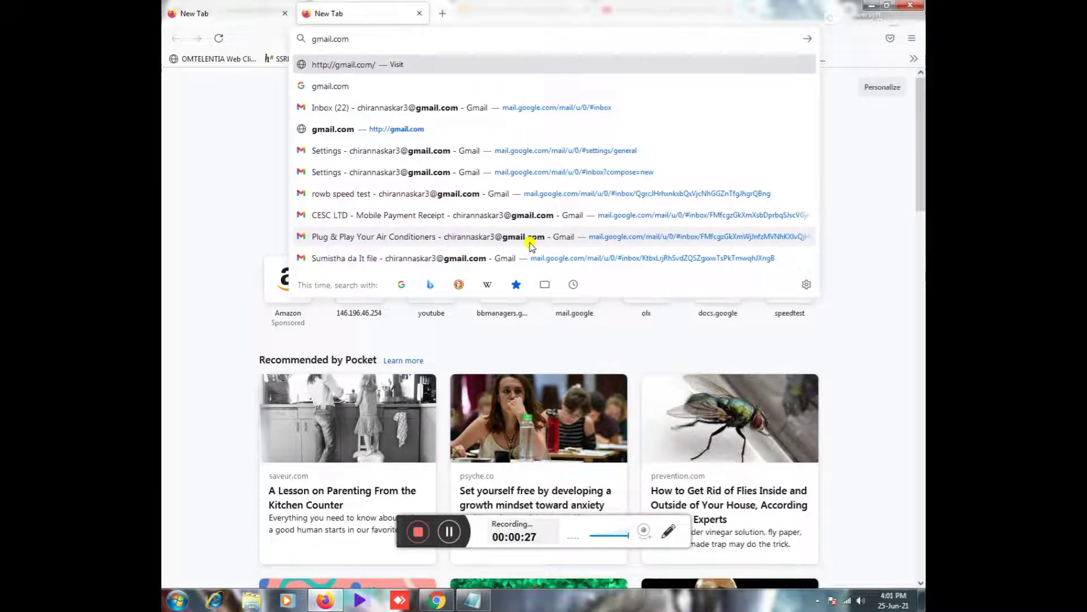
Load Gmail so the inbox shows Primary-tab messages with 22 unread.
{"action": "key", "text": "Return"}
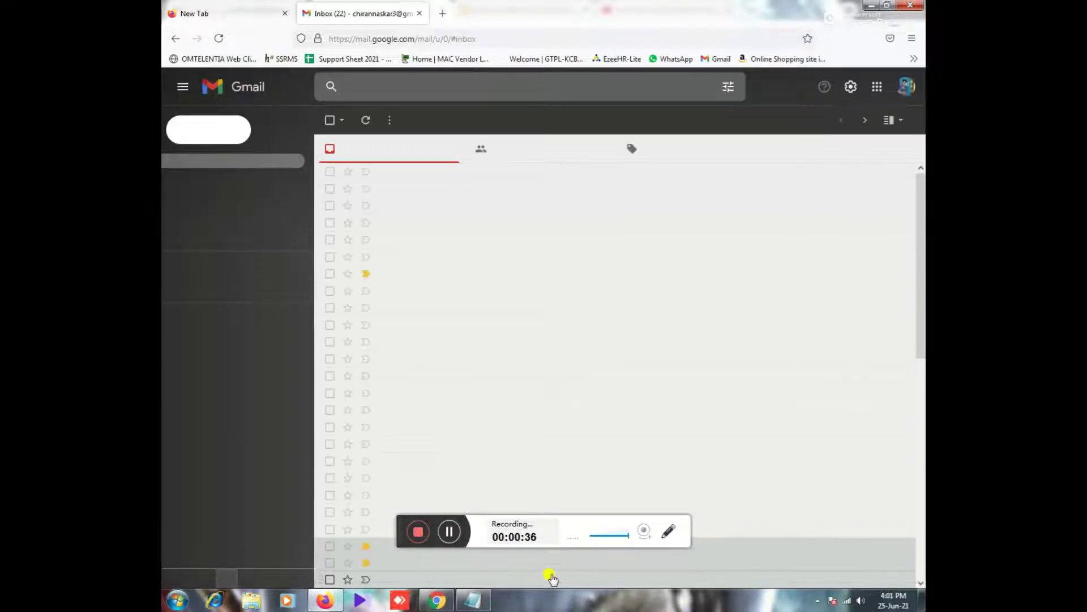
{"action": "left_click_drag", "start_coordinate": [391, 530], "coordinate": [522, 593]}
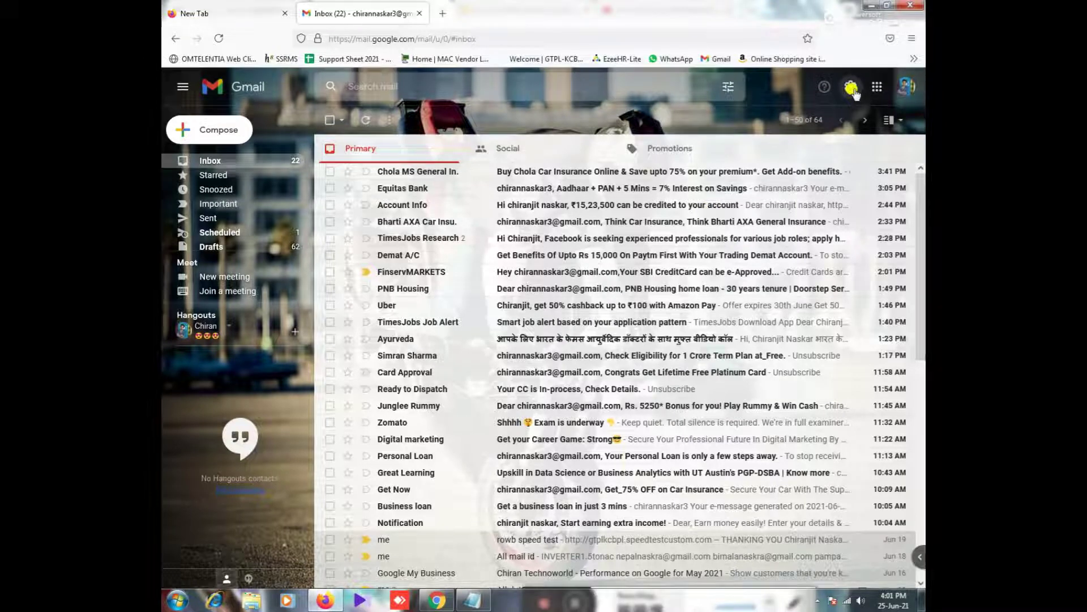
Open the full Gmail settings page from Quick settings.
{"action": "left_click", "coordinate": [852, 88]}
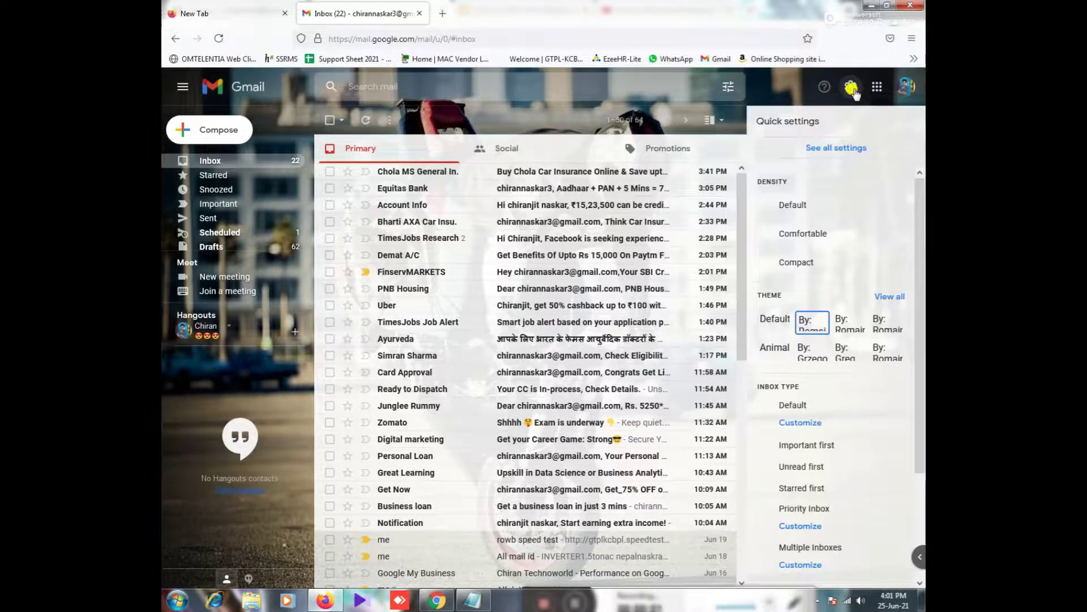
{"action": "left_click", "coordinate": [837, 153]}
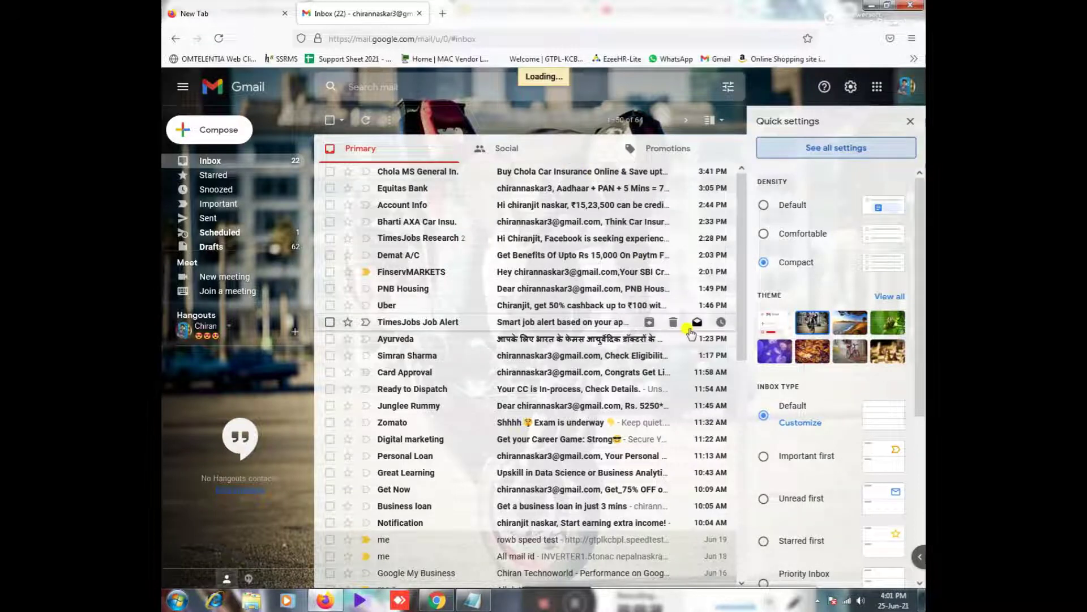
{"action": "left_click", "coordinate": [824, 150]}
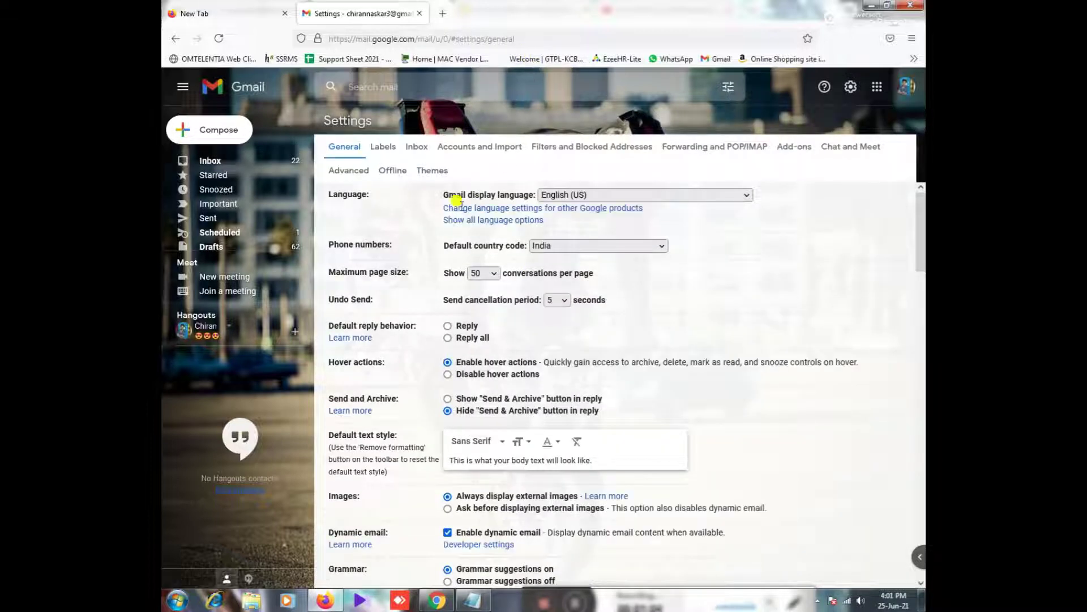
{"action": "scroll", "coordinate": [553, 301], "scroll_direction": "down", "scroll_amount": 6}
{"action": "scroll", "coordinate": [400, 204], "scroll_direction": "up", "scroll_amount": 6}
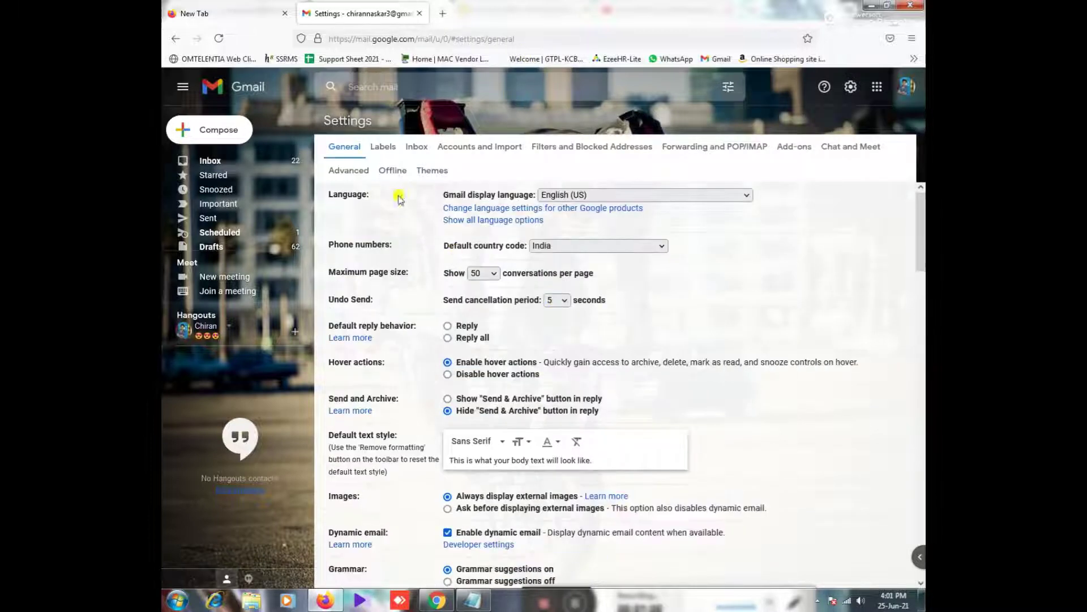
Check Accounts and Import, then return to General and scroll to the Signature section.
{"action": "left_click", "coordinate": [482, 146]}
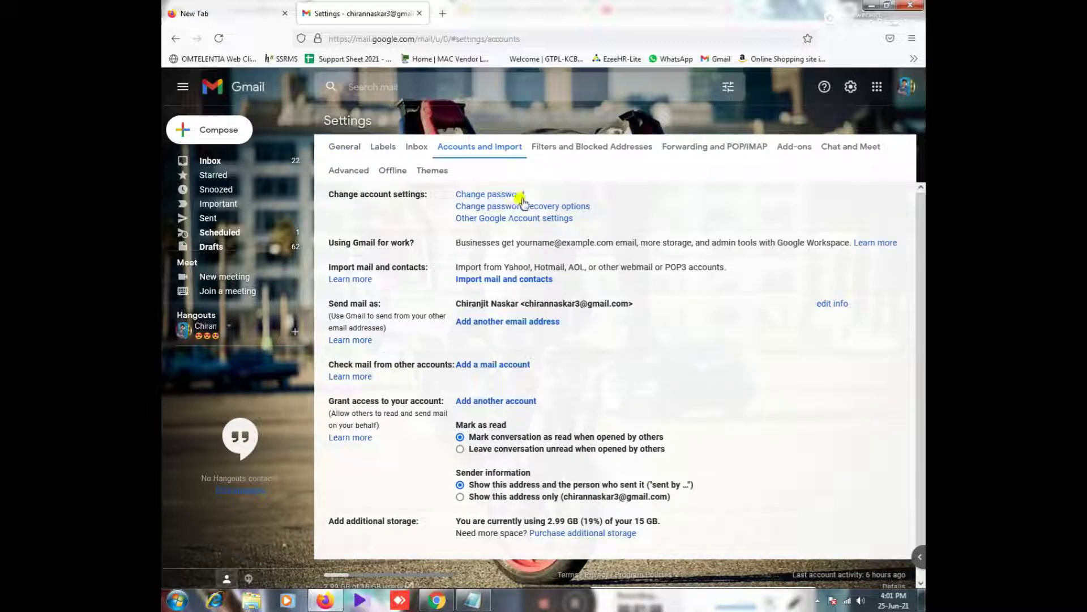
{"action": "left_click", "coordinate": [335, 148]}
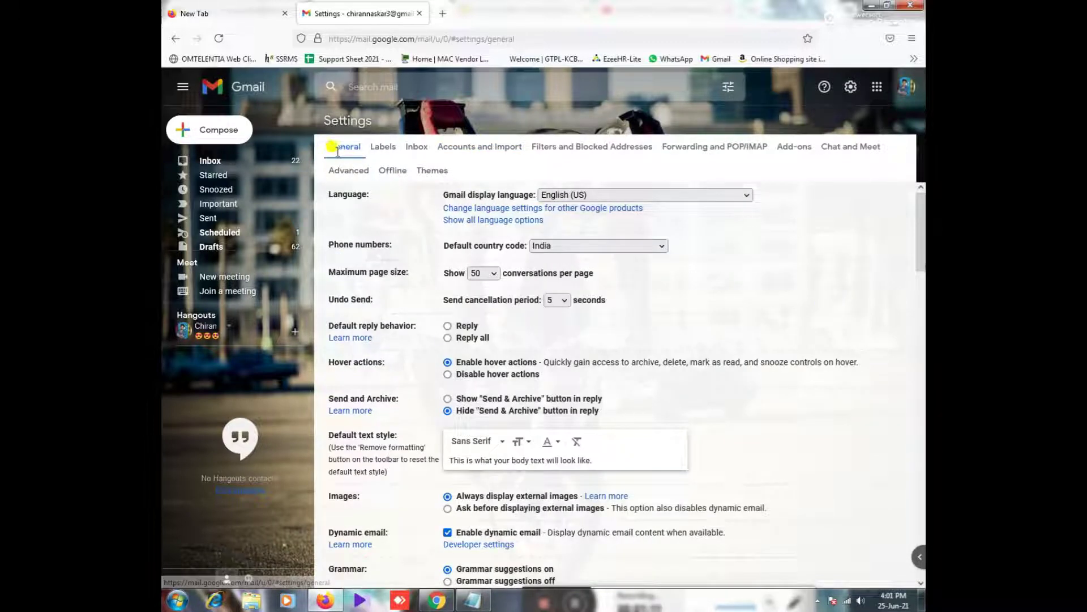
{"action": "scroll", "coordinate": [498, 322], "scroll_direction": "down", "scroll_amount": 15}
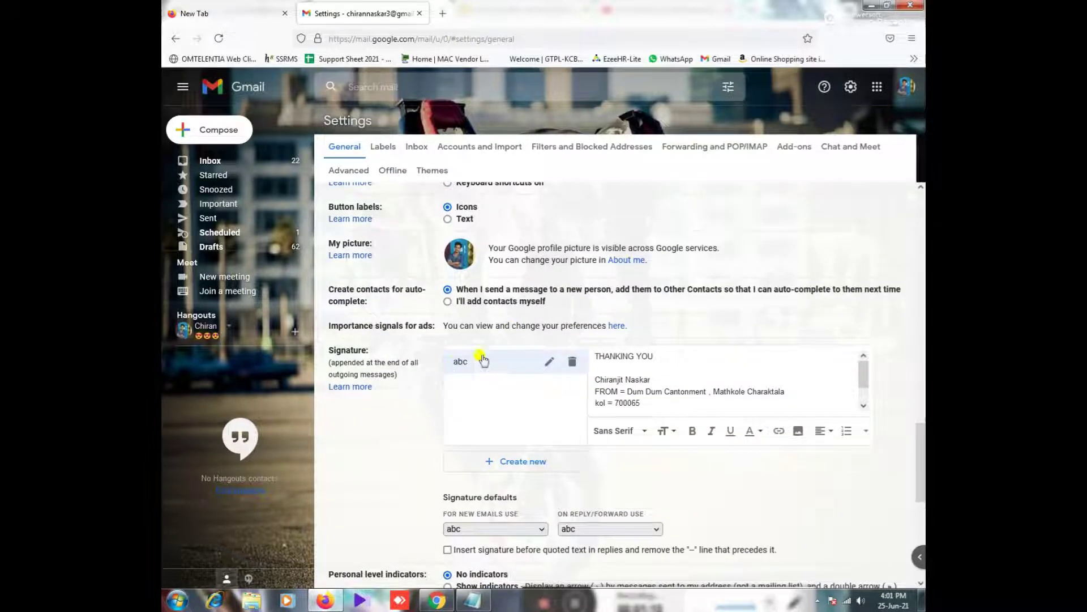
{"action": "scroll", "coordinate": [525, 344], "scroll_direction": "down", "scroll_amount": 2}
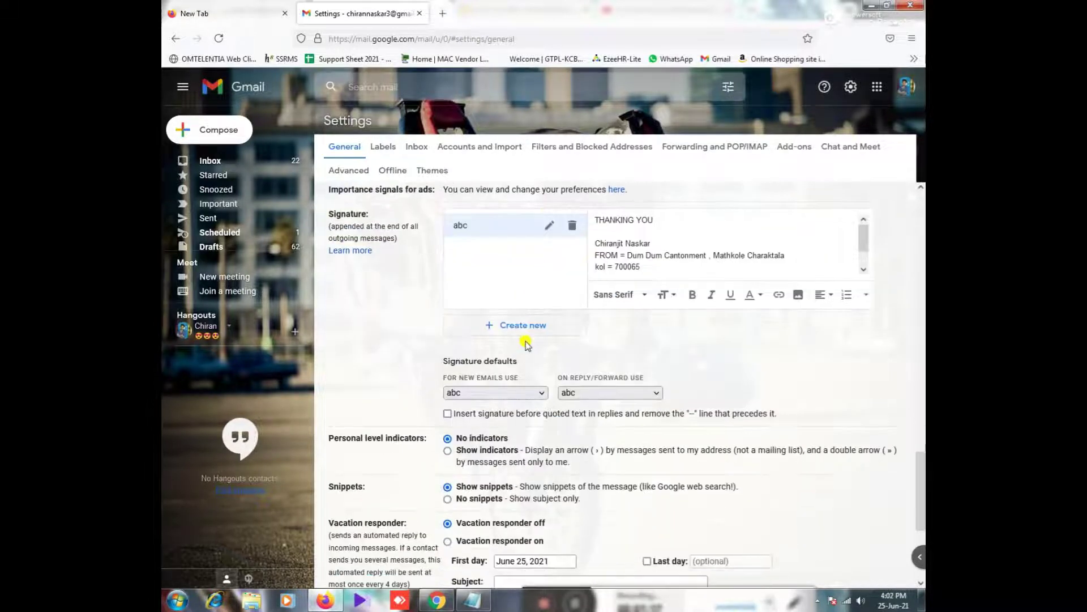
{"action": "scroll", "coordinate": [527, 339], "scroll_direction": "up", "scroll_amount": 2}
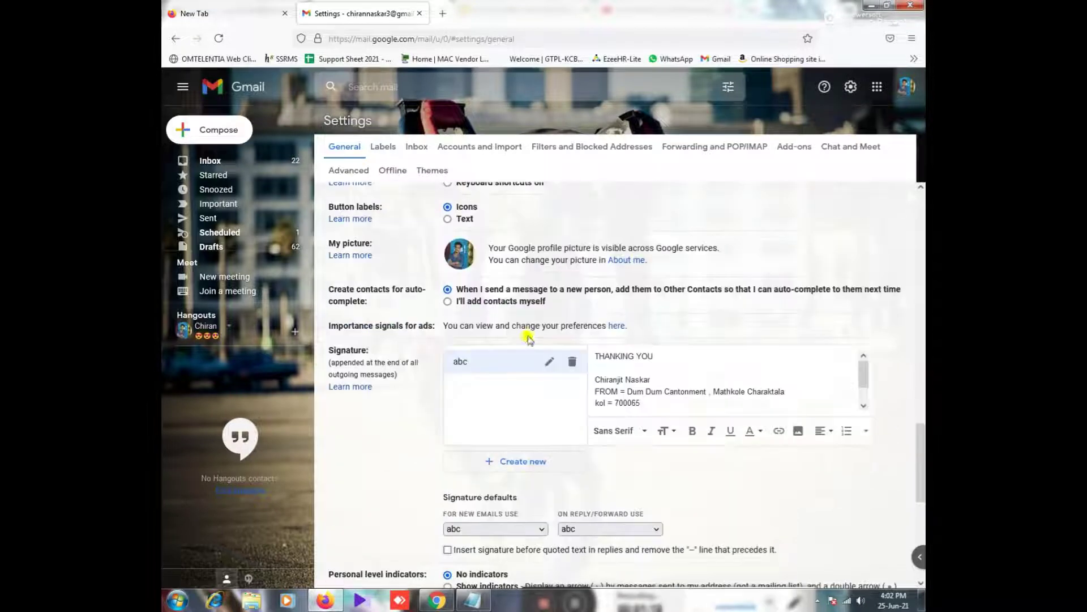
Delete the old abc signature.
{"action": "left_click", "coordinate": [572, 364]}
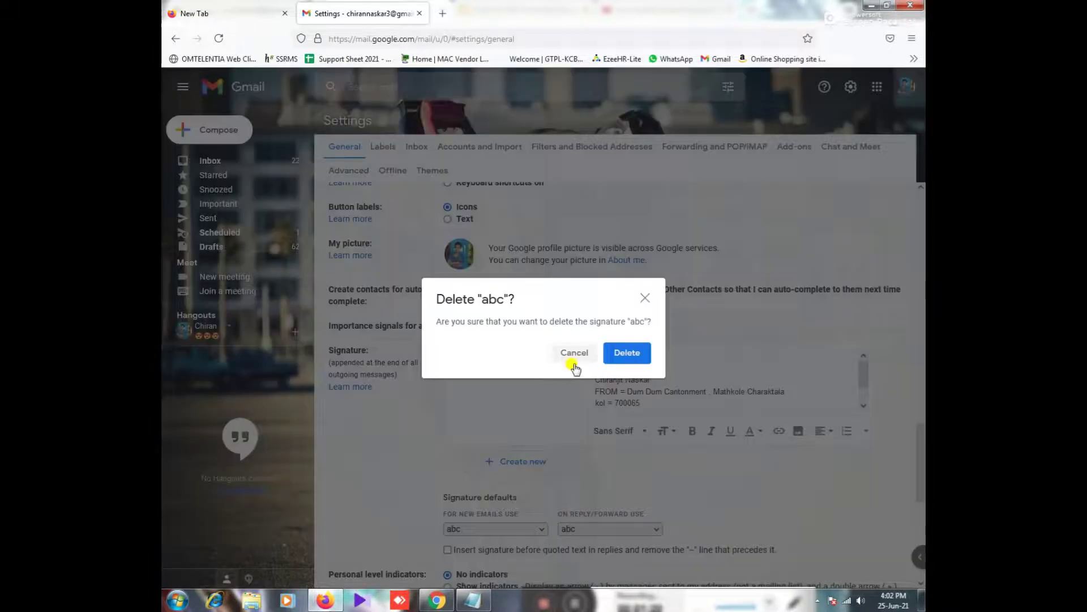
{"action": "left_click", "coordinate": [626, 354]}
{"action": "scroll", "coordinate": [586, 391], "scroll_direction": "down", "scroll_amount": 3}
{"action": "scroll", "coordinate": [586, 391], "scroll_direction": "up", "scroll_amount": 2}
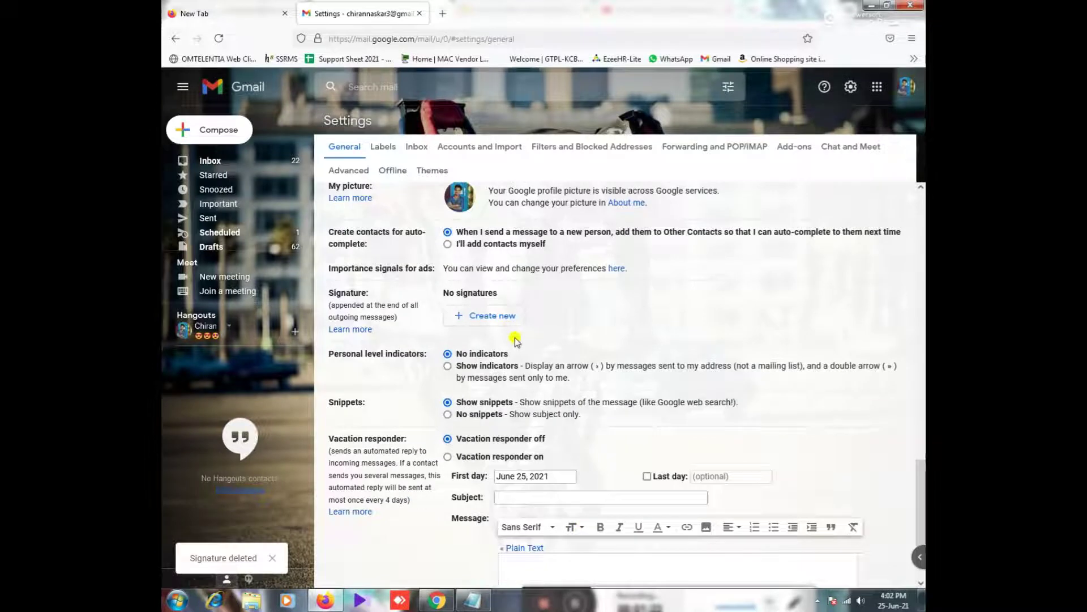
Create a new signature named Abc.
{"action": "left_click", "coordinate": [506, 316]}
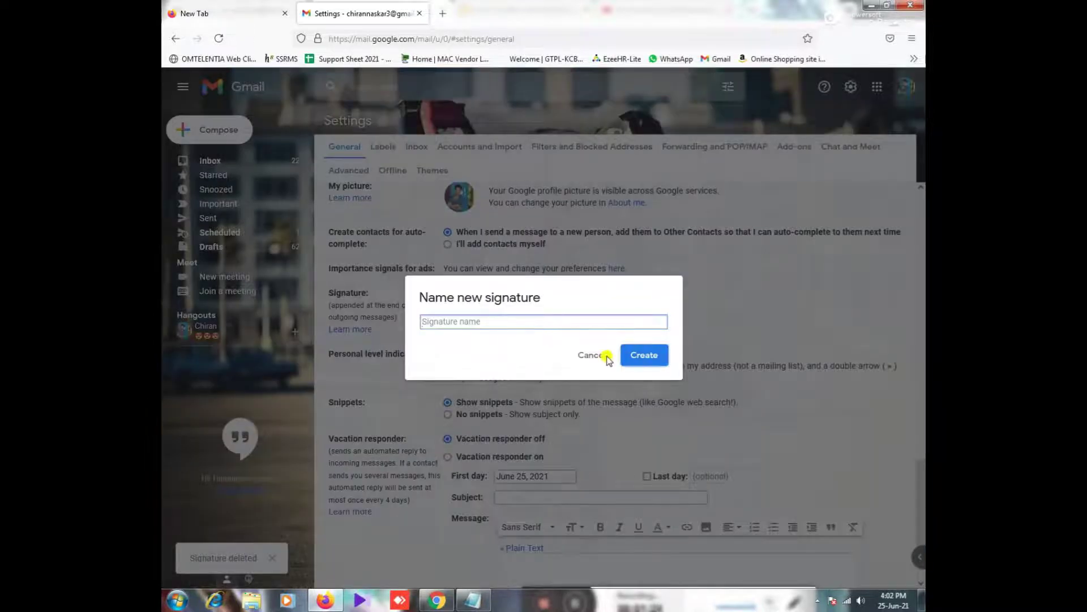
{"action": "left_click", "coordinate": [589, 355]}
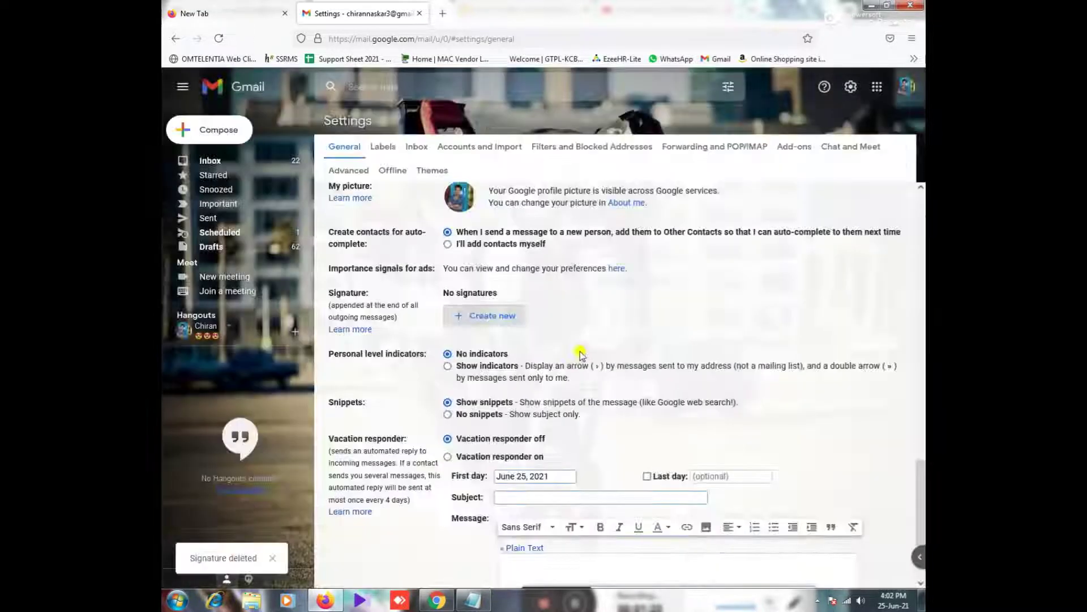
{"action": "left_click", "coordinate": [490, 324]}
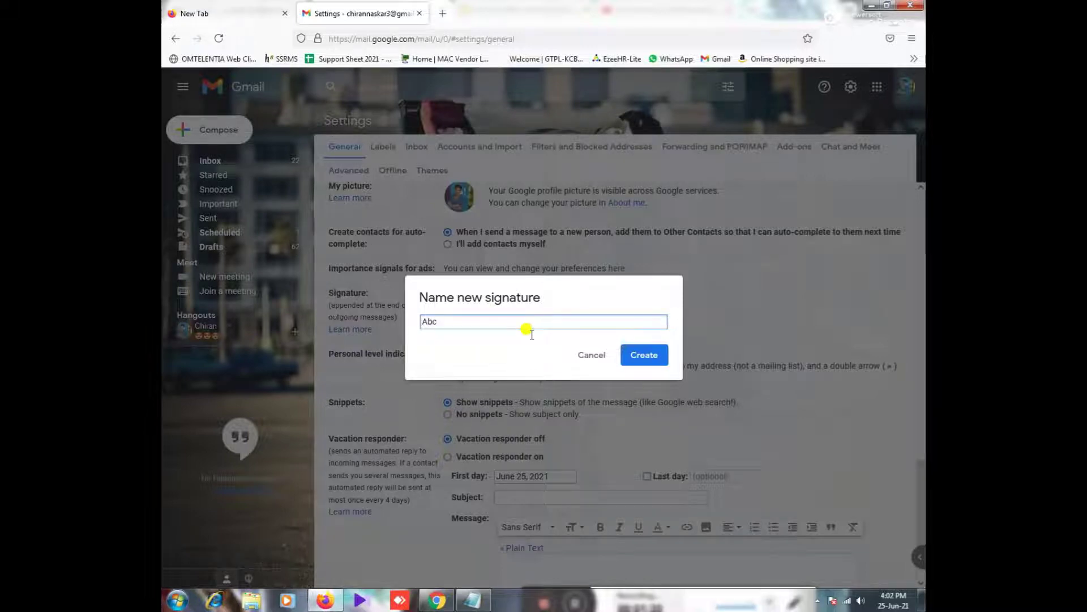
{"action": "left_click", "coordinate": [640, 355]}
{"action": "left_click", "coordinate": [604, 289]}
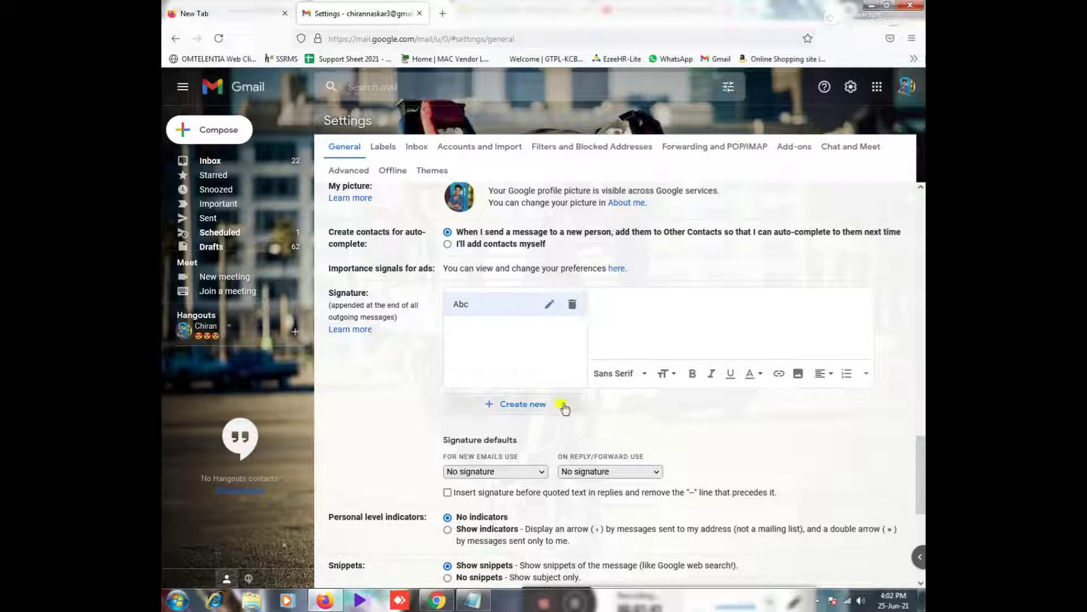
Copy all the signature text from Notepad, then minimize Notepad to return to Gmail.
{"action": "left_click", "coordinate": [473, 600]}
{"action": "left_click", "coordinate": [444, 269]}
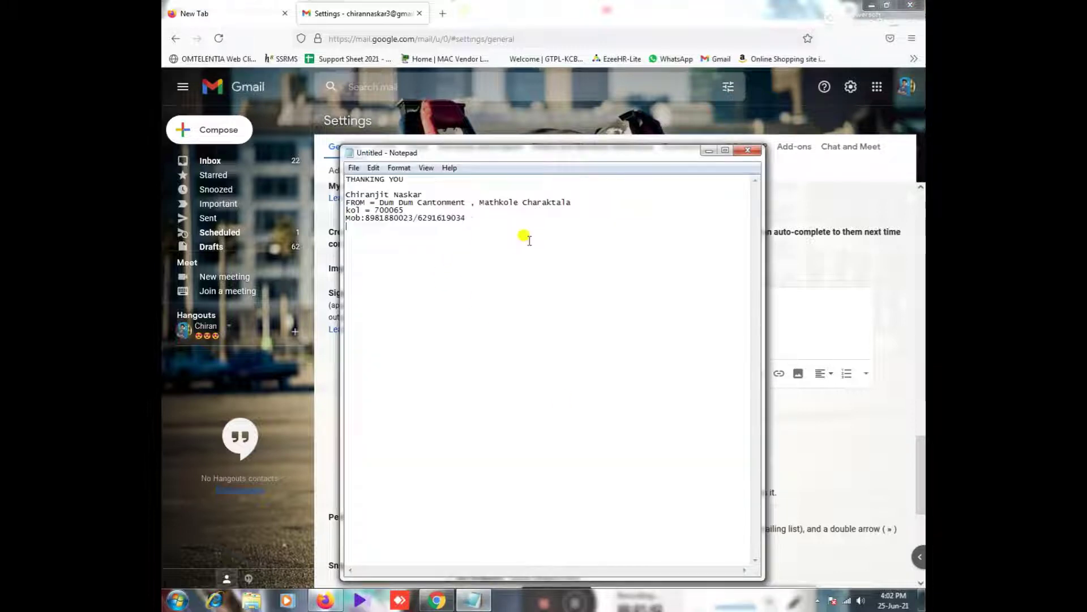
{"action": "key", "text": "ctrl+a"}
{"action": "right_click", "coordinate": [367, 194]}
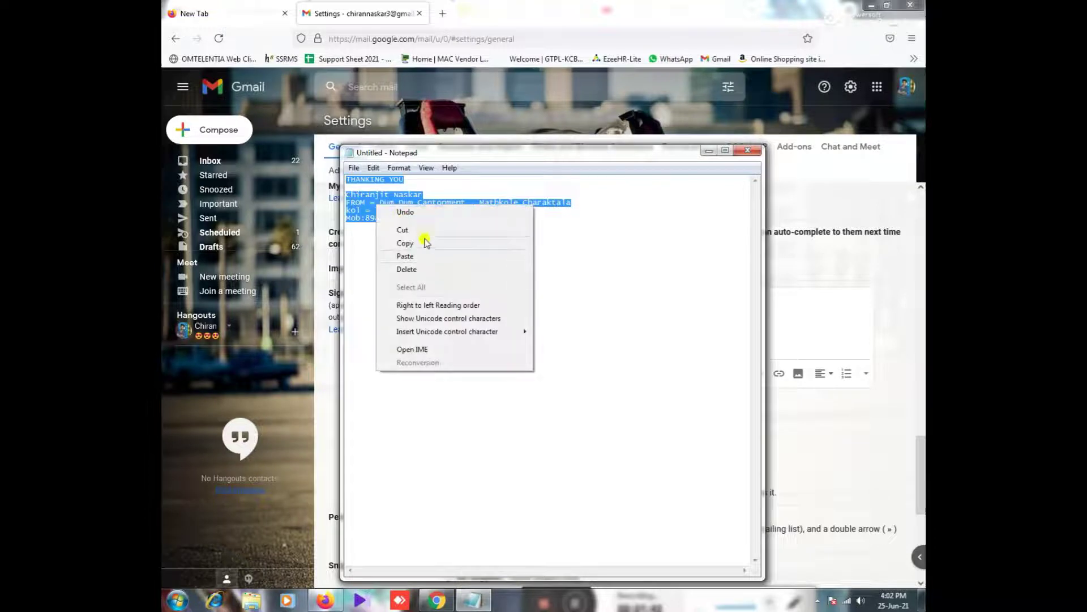
{"action": "left_click", "coordinate": [404, 242]}
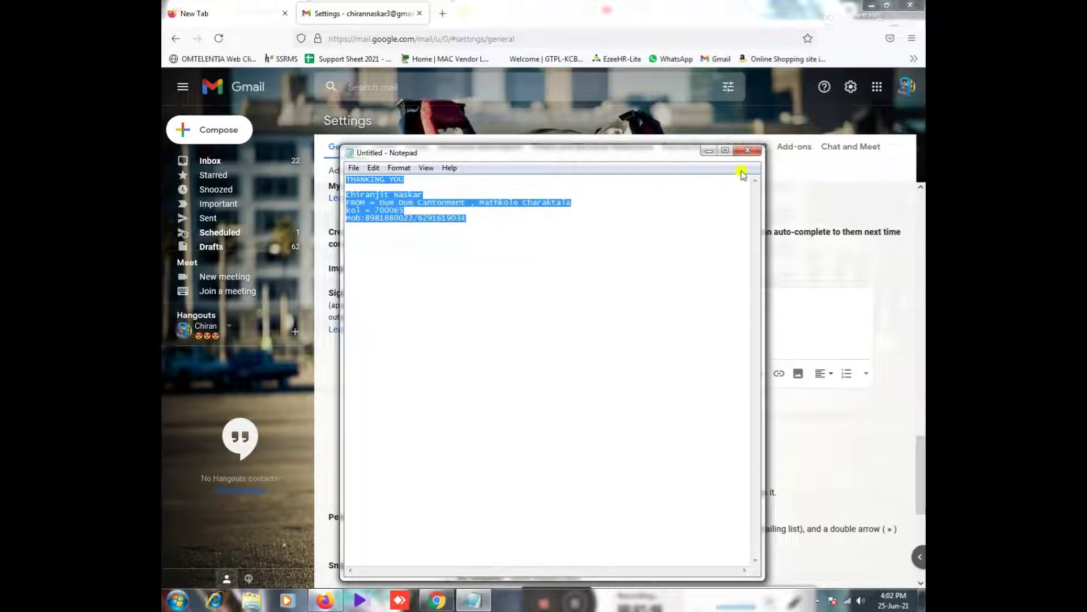
{"action": "left_click", "coordinate": [709, 150]}
{"action": "left_click", "coordinate": [645, 306]}
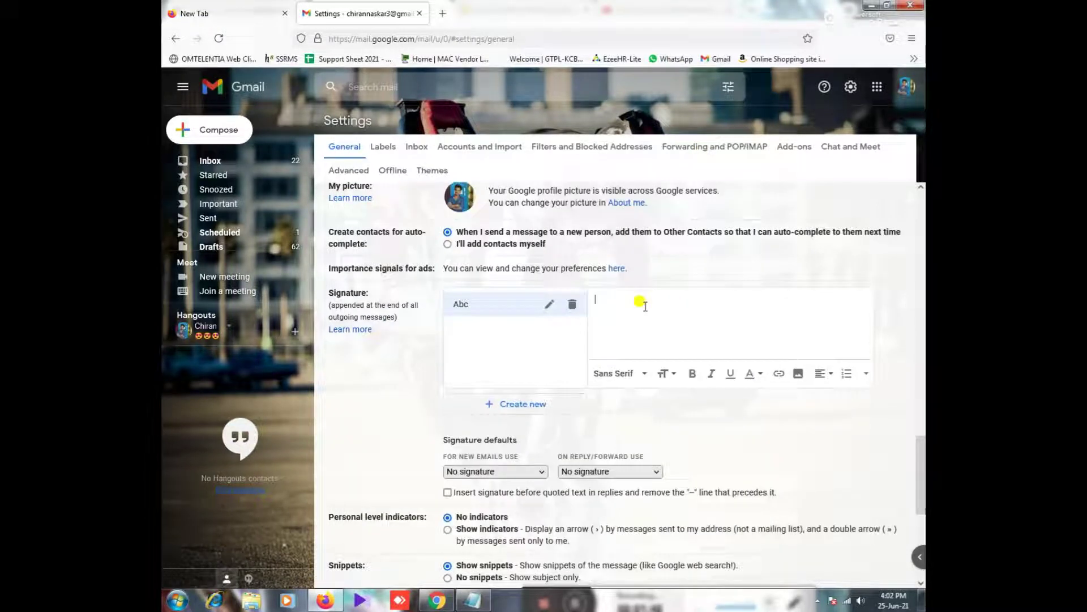
Paste the copied text into the Abc signature and check the THANKING YOU line.
{"action": "key", "text": "ctrl+v"}
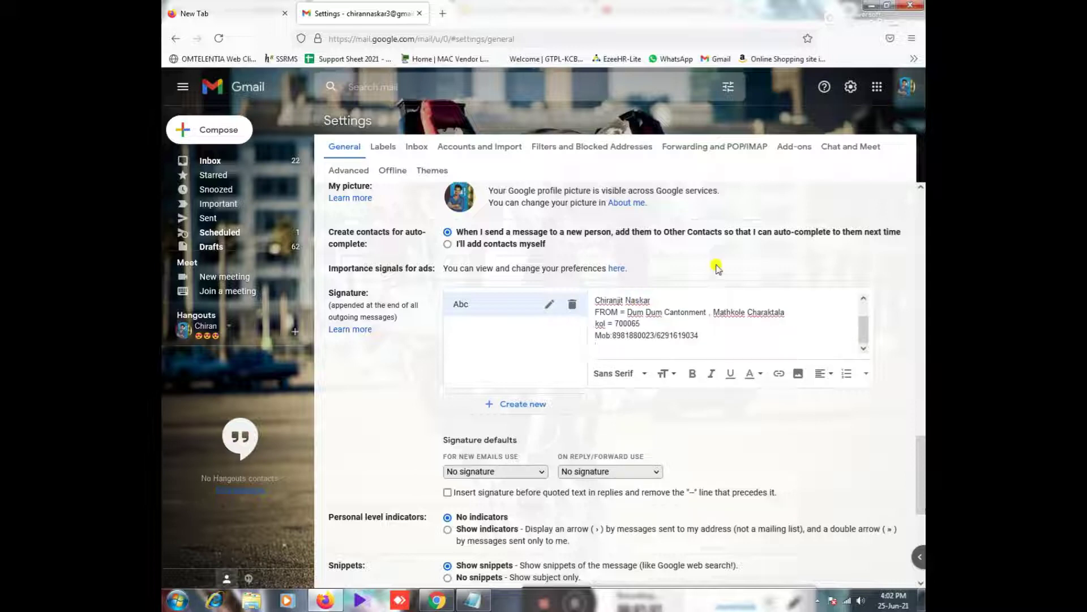
{"action": "left_click_drag", "start_coordinate": [650, 299], "coordinate": [566, 295]}
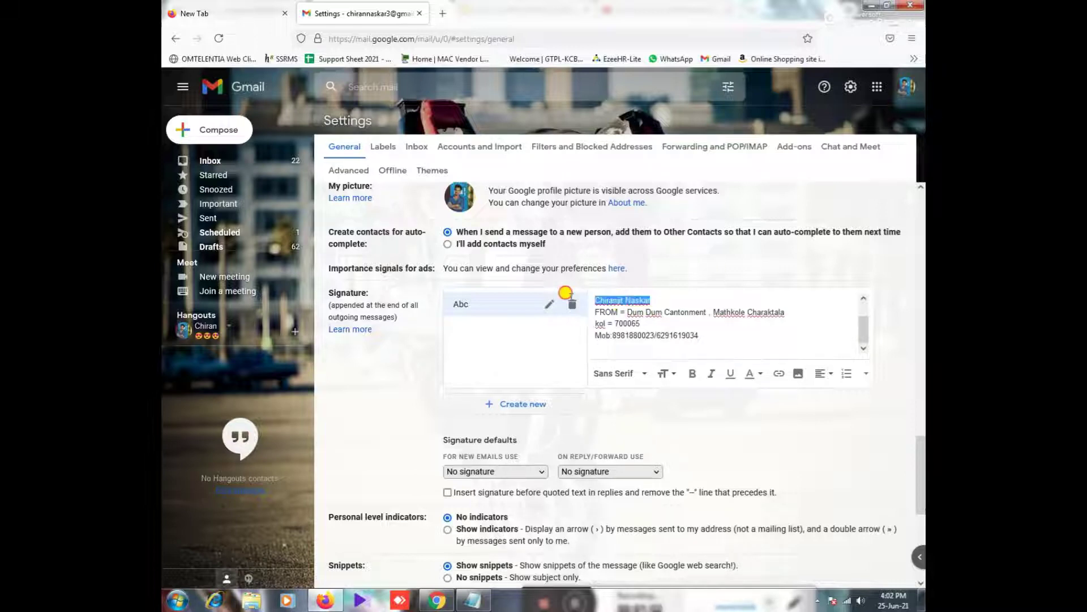
{"action": "scroll", "coordinate": [651, 314], "scroll_direction": "up", "scroll_amount": 1}
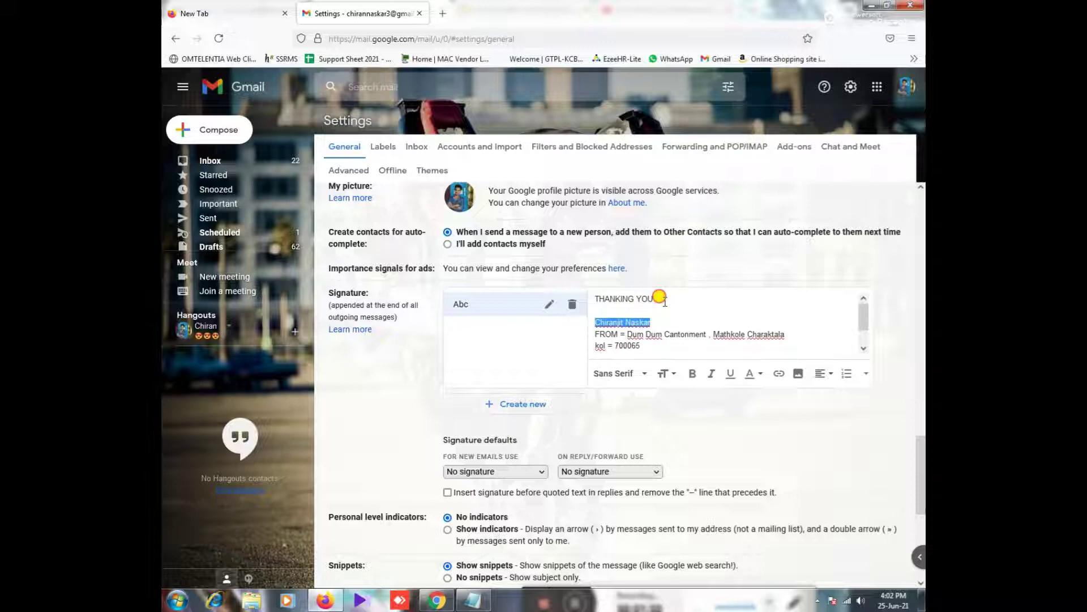
{"action": "left_click_drag", "start_coordinate": [656, 299], "coordinate": [587, 298]}
{"action": "left_click", "coordinate": [681, 308]}
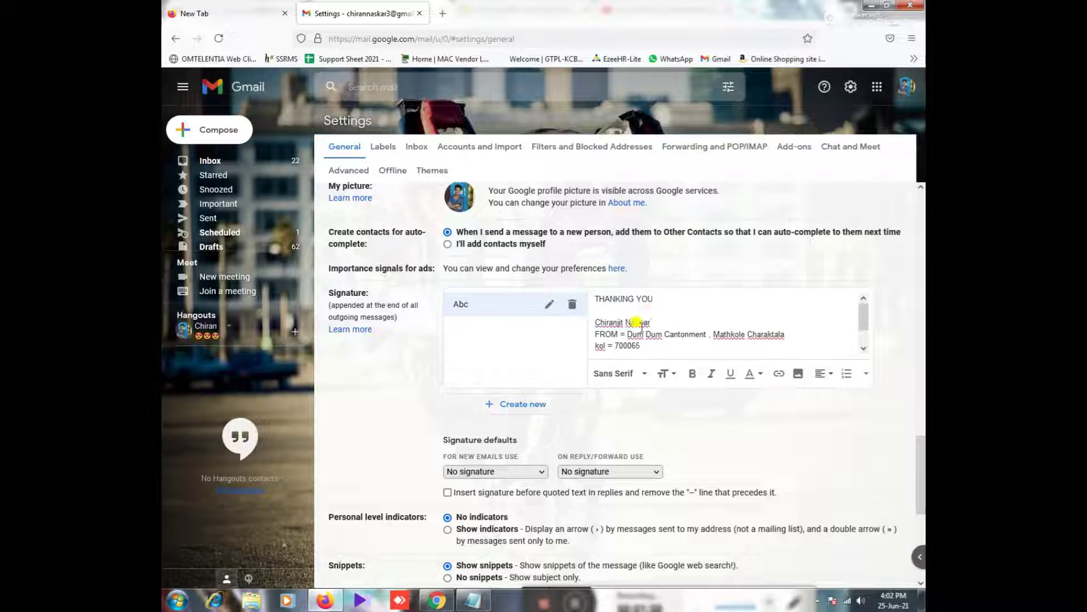
Review the address and pin code lines, then scroll down to Signature defaults.
{"action": "left_click_drag", "start_coordinate": [647, 332], "coordinate": [761, 332]}
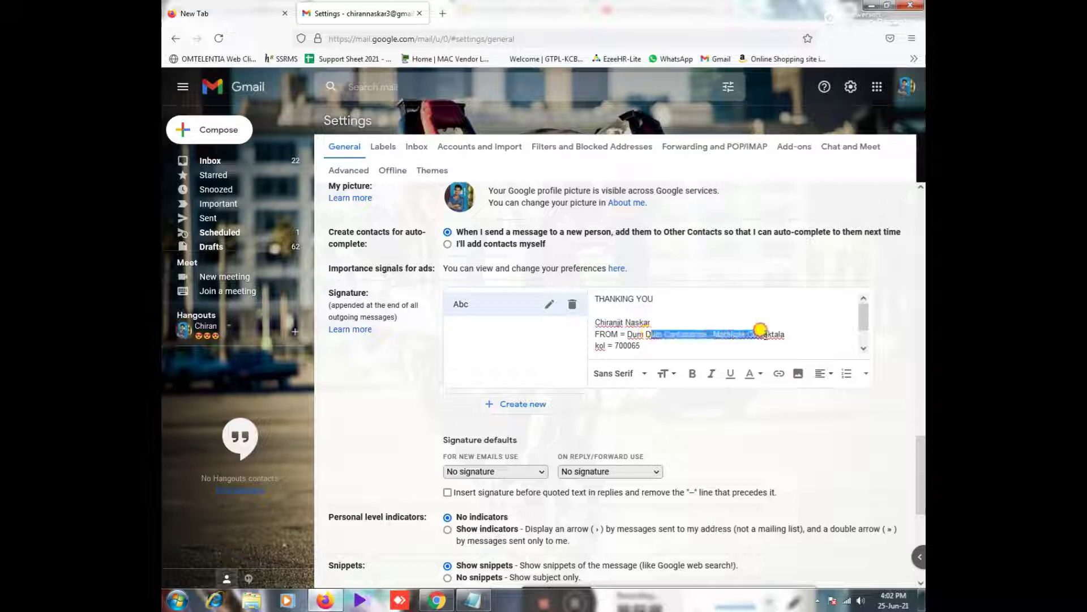
{"action": "left_click_drag", "start_coordinate": [595, 346], "coordinate": [701, 338]}
{"action": "scroll", "coordinate": [630, 346], "scroll_direction": "down", "scroll_amount": 1}
{"action": "left_click", "coordinate": [593, 341]}
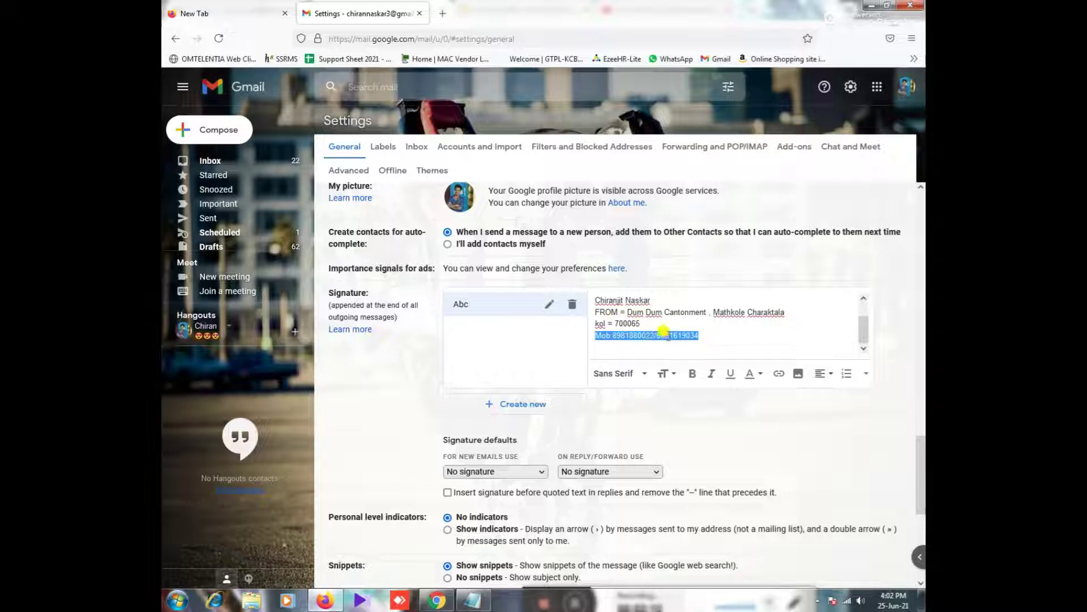
{"action": "scroll", "coordinate": [659, 329], "scroll_direction": "up", "scroll_amount": 1}
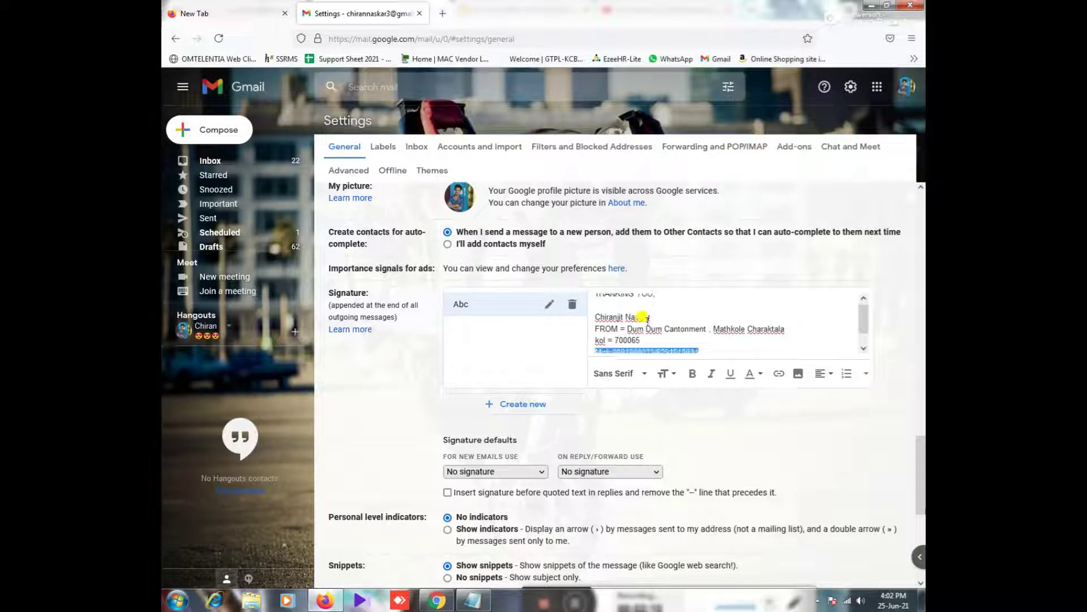
{"action": "scroll", "coordinate": [634, 316], "scroll_direction": "down", "scroll_amount": 1}
{"action": "scroll", "coordinate": [694, 328], "scroll_direction": "down", "scroll_amount": 2}
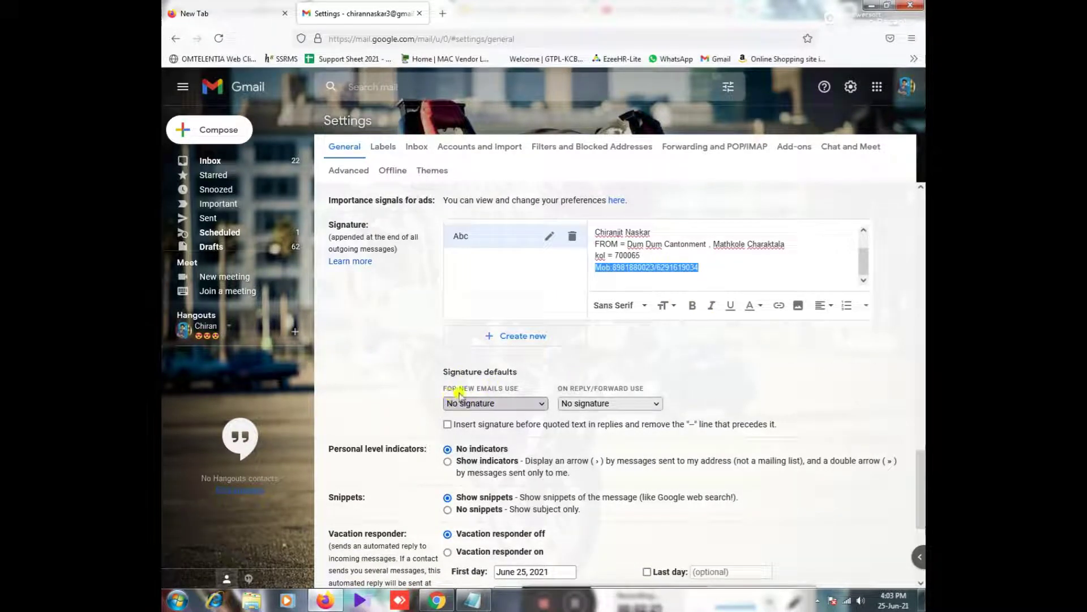
Set Abc as the new-email signature and add an empty signature named 'def'.
{"action": "left_click", "coordinate": [486, 403]}
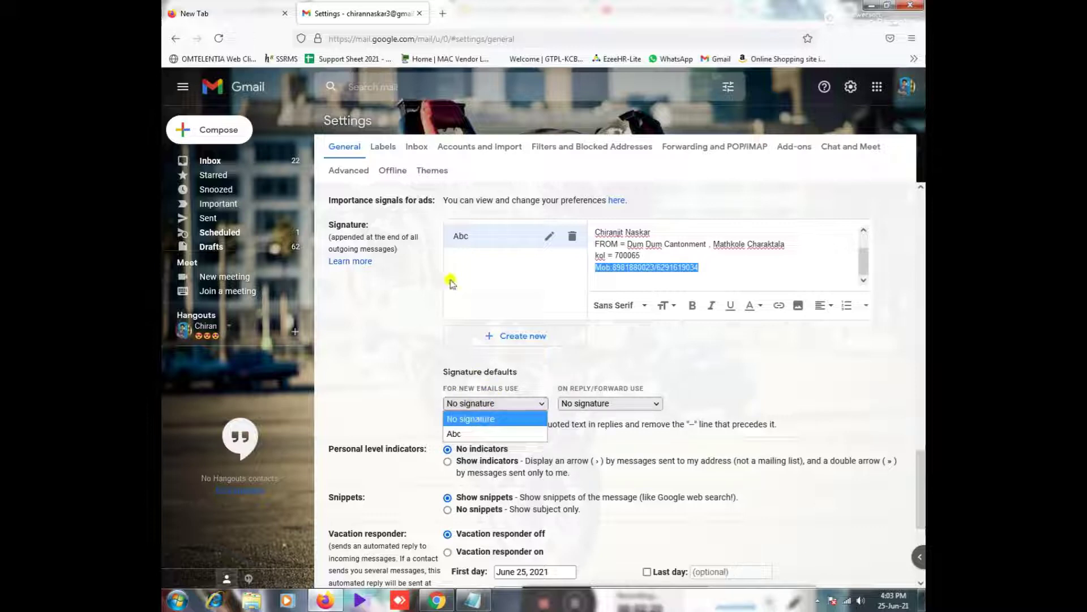
{"action": "left_click", "coordinate": [460, 434]}
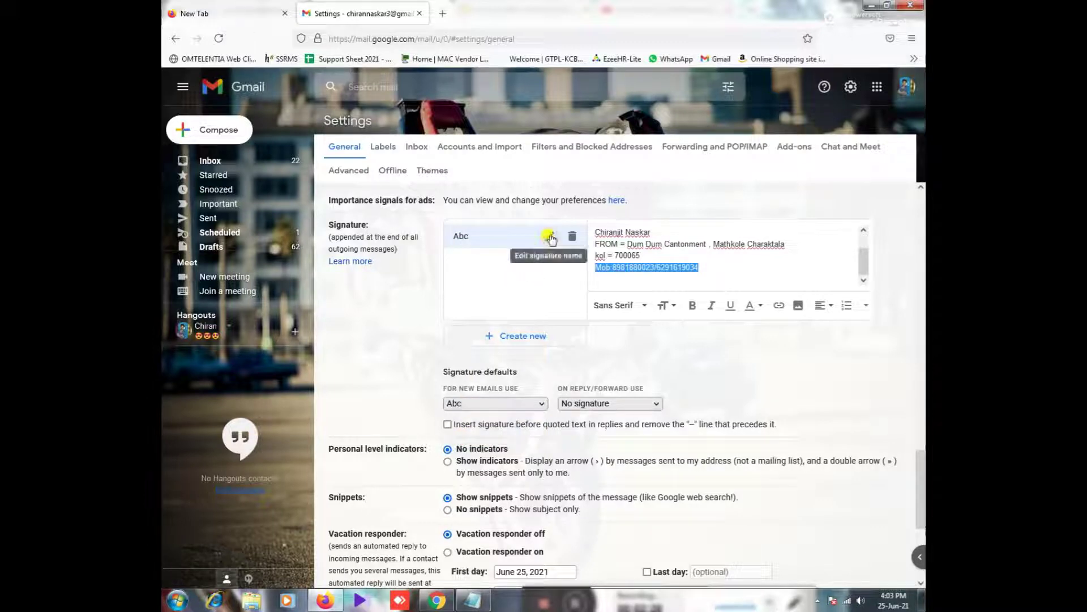
{"action": "left_click", "coordinate": [521, 337]}
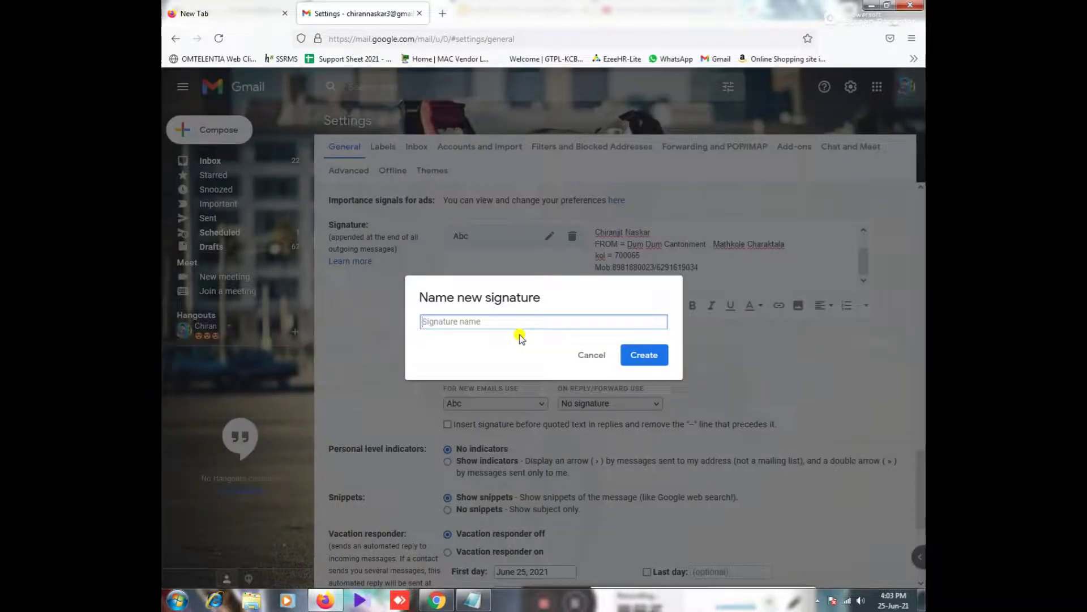
{"action": "type", "text": "def"}
{"action": "left_click", "coordinate": [633, 356]}
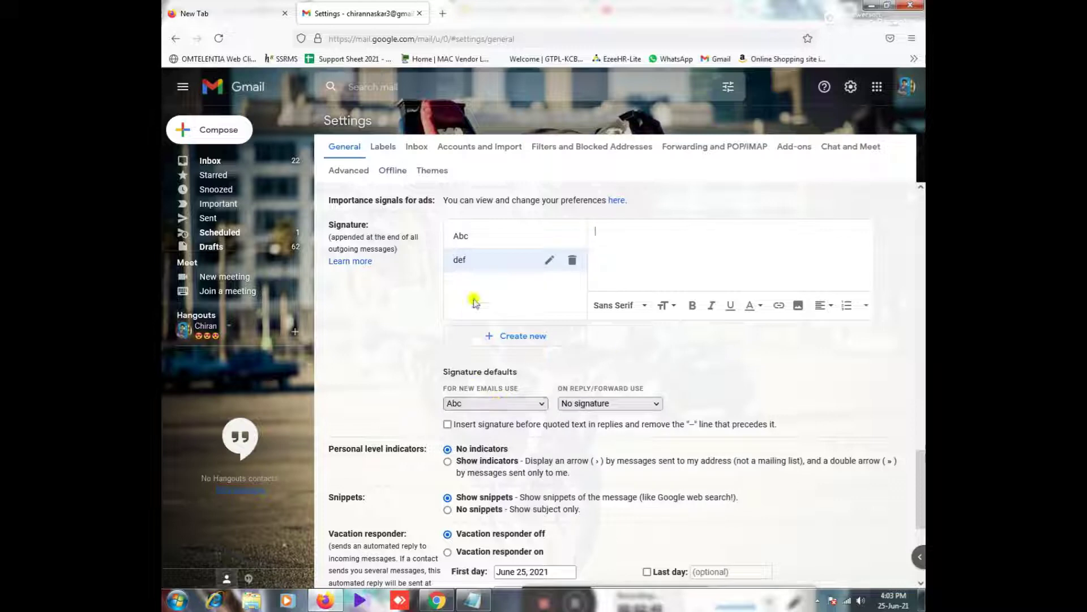
{"action": "left_click", "coordinate": [497, 236]}
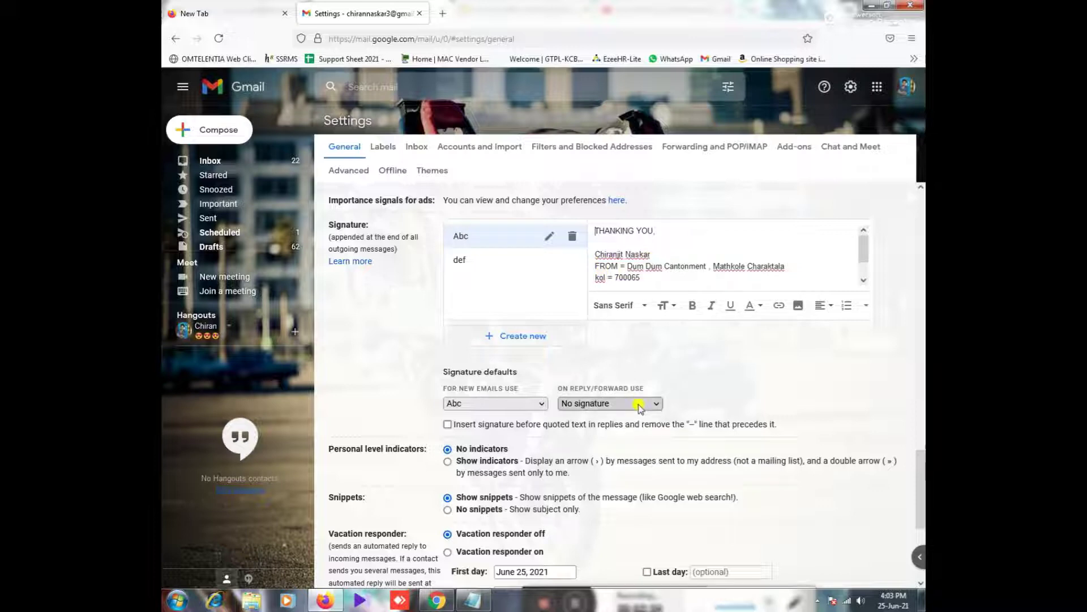
Use Abc for replies and forwards and save the settings changes.
{"action": "left_click", "coordinate": [592, 404]}
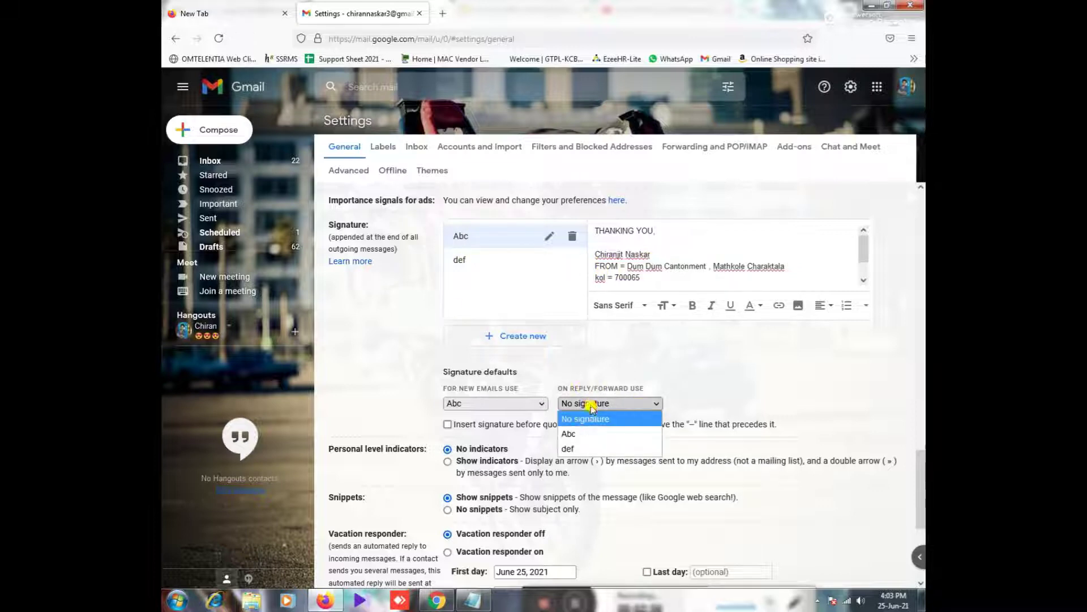
{"action": "left_click", "coordinate": [568, 448]}
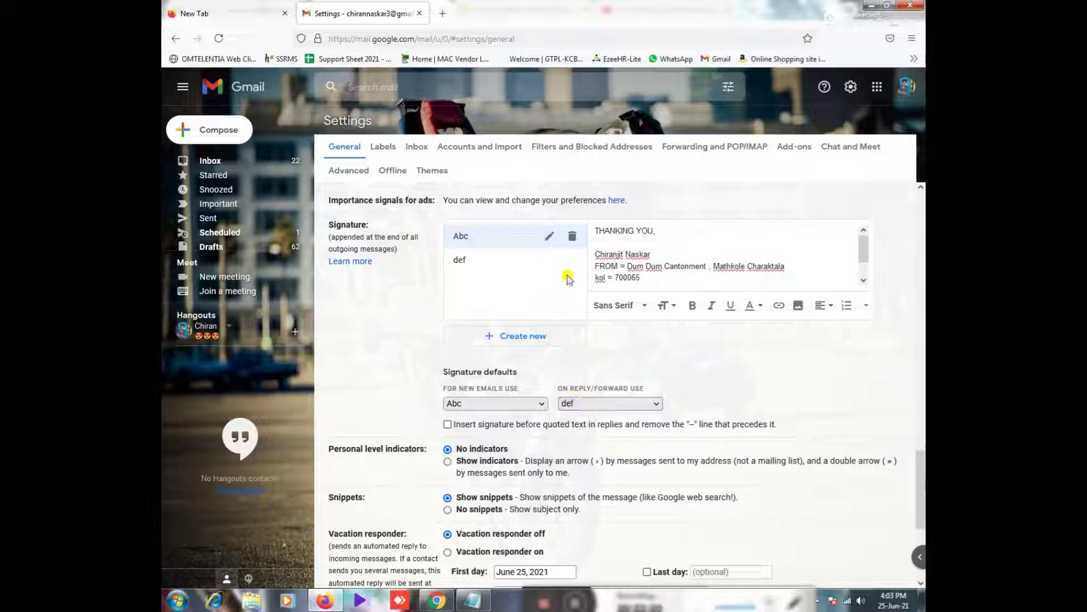
{"action": "left_click", "coordinate": [610, 403]}
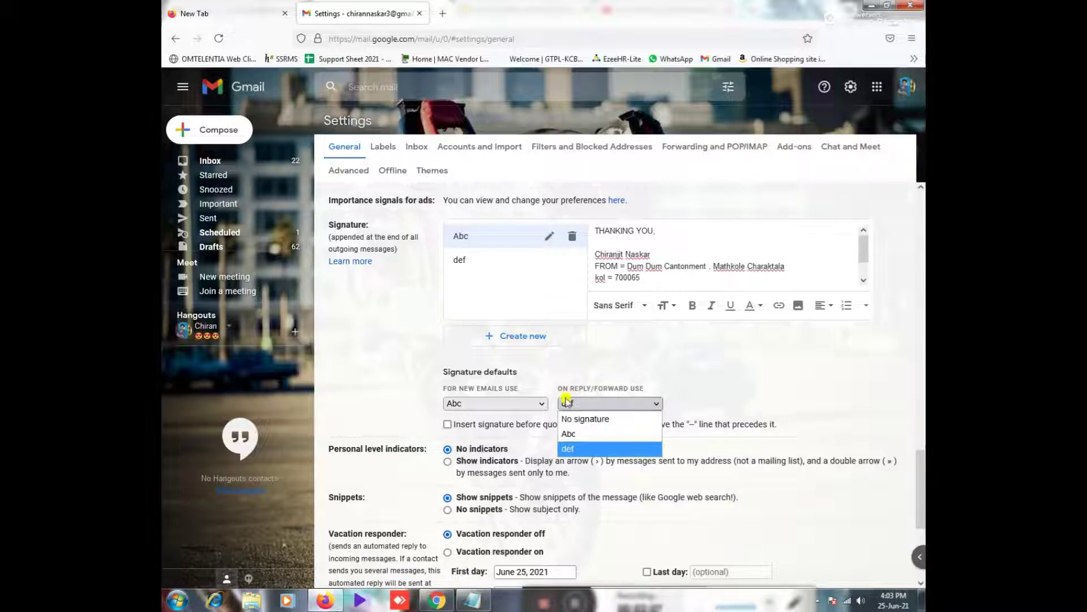
{"action": "left_click", "coordinate": [600, 431]}
{"action": "scroll", "coordinate": [508, 403], "scroll_direction": "down", "scroll_amount": 5}
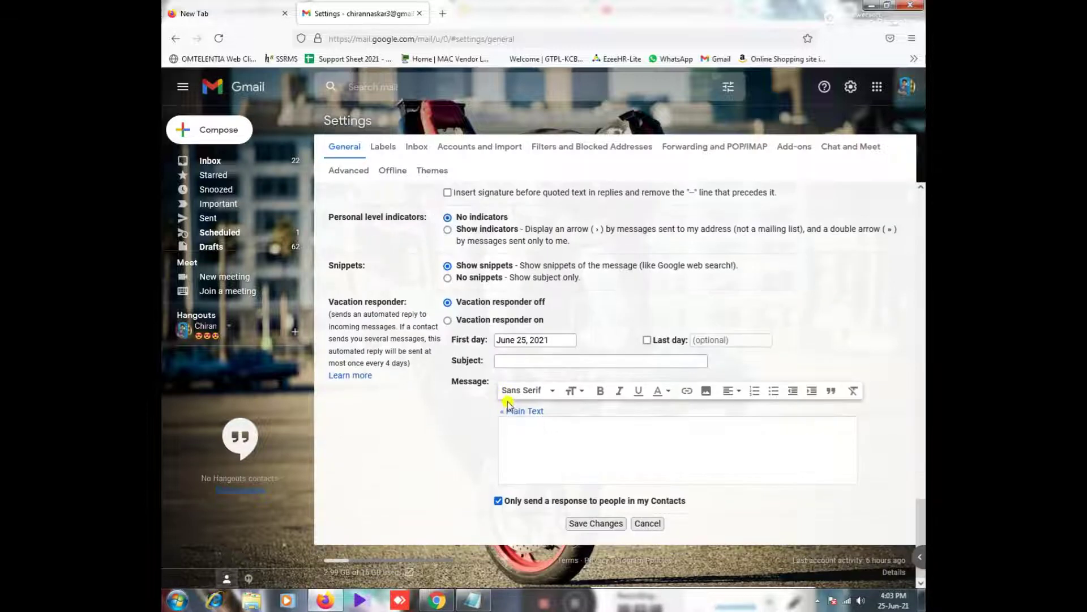
{"action": "left_click", "coordinate": [598, 524]}
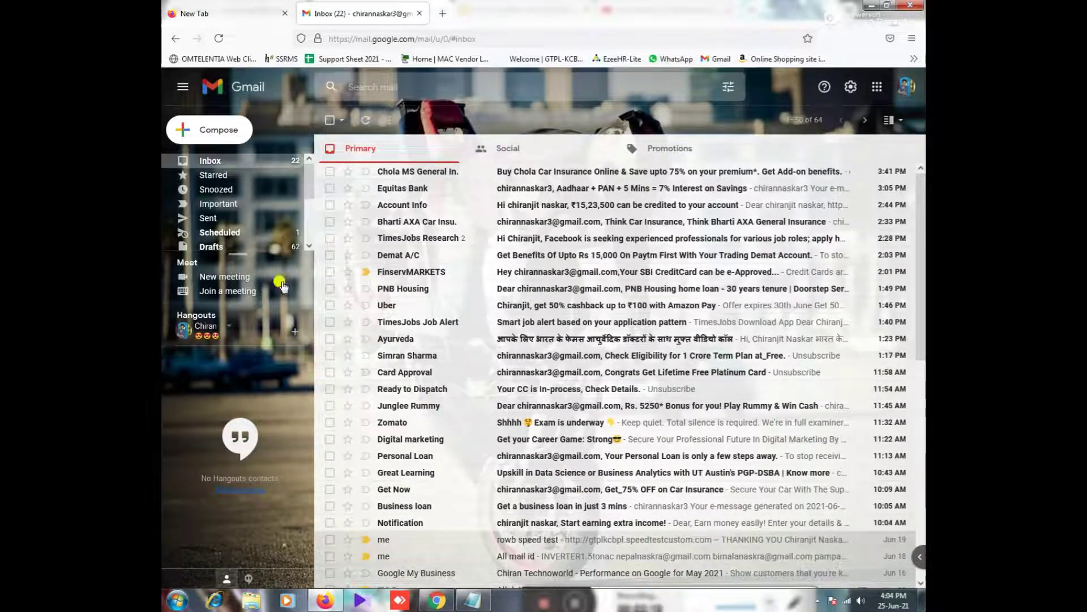
Compose an email to your own address, deleting then restoring the Abc signature.
{"action": "left_click", "coordinate": [233, 130]}
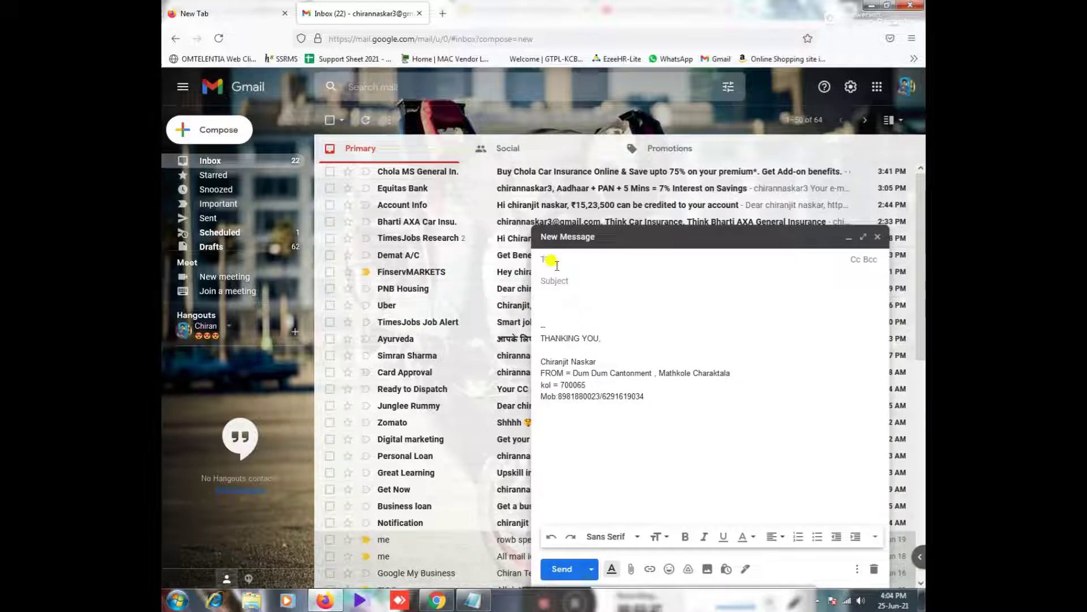
{"action": "type", "text": "ch"}
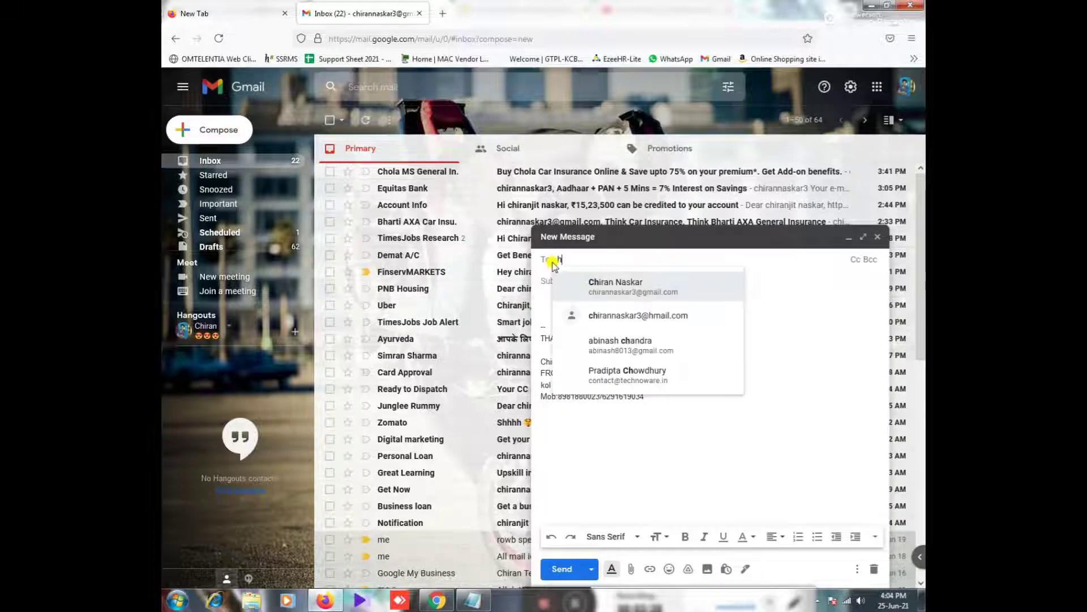
{"action": "left_click", "coordinate": [646, 283]}
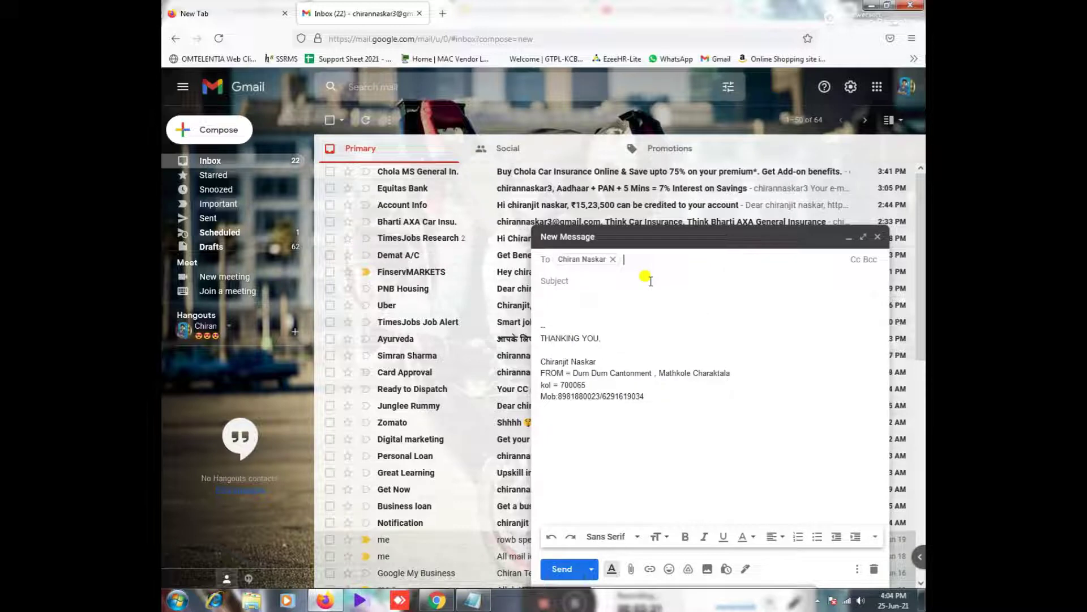
{"action": "mouse_move", "coordinate": [546, 301]}
{"action": "left_mouse_down"}
{"action": "mouse_move", "coordinate": [600, 383]}
{"action": "mouse_move", "coordinate": [727, 403]}
{"action": "mouse_move", "coordinate": [596, 428]}
{"action": "mouse_move", "coordinate": [518, 328]}
{"action": "mouse_move", "coordinate": [518, 307]}
{"action": "mouse_move", "coordinate": [550, 316]}
{"action": "mouse_move", "coordinate": [617, 415]}
{"action": "mouse_move", "coordinate": [698, 484]}
{"action": "left_mouse_up"}
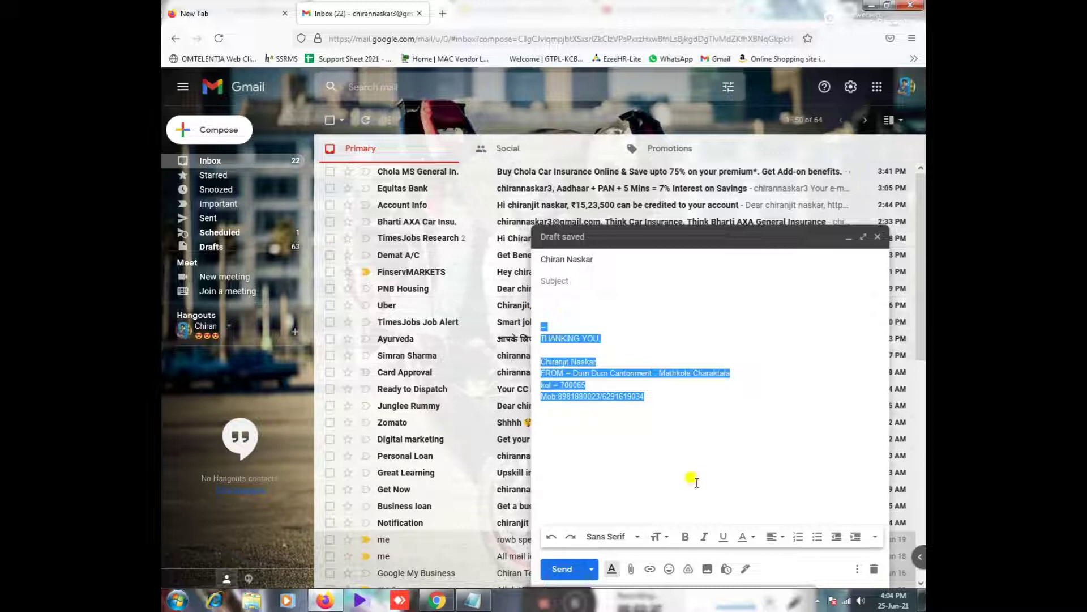
{"action": "key", "text": "Delete"}
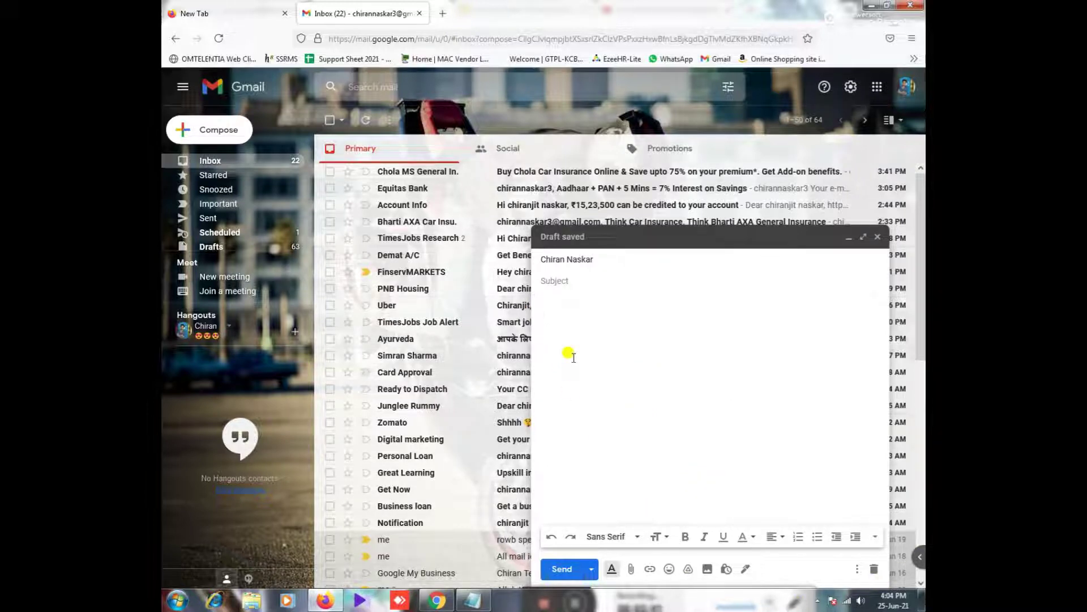
{"action": "key", "text": "ctrl+z"}
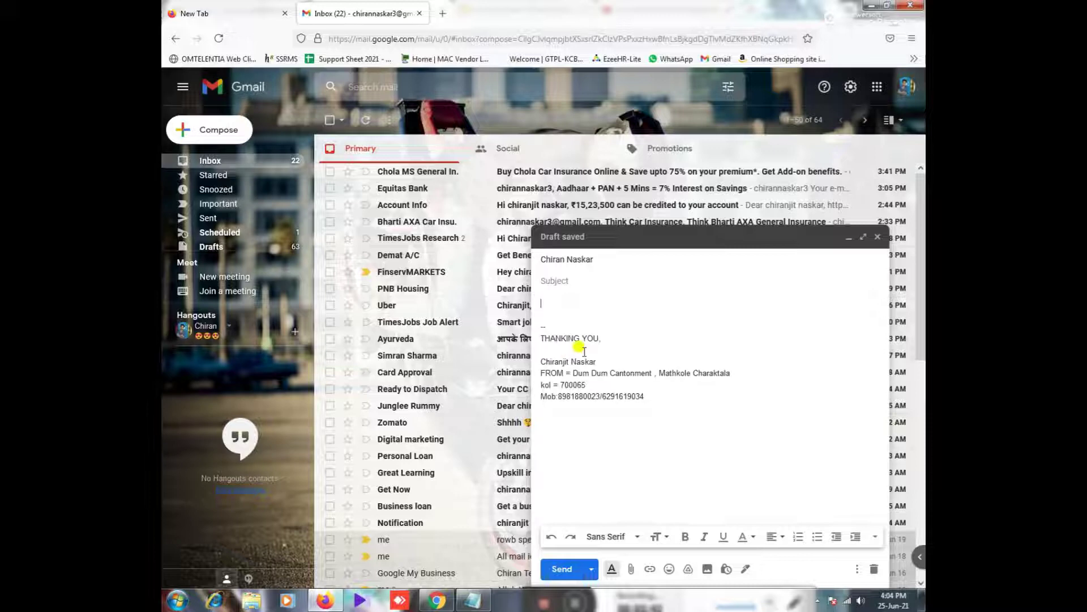
{"action": "left_click", "coordinate": [643, 396]}
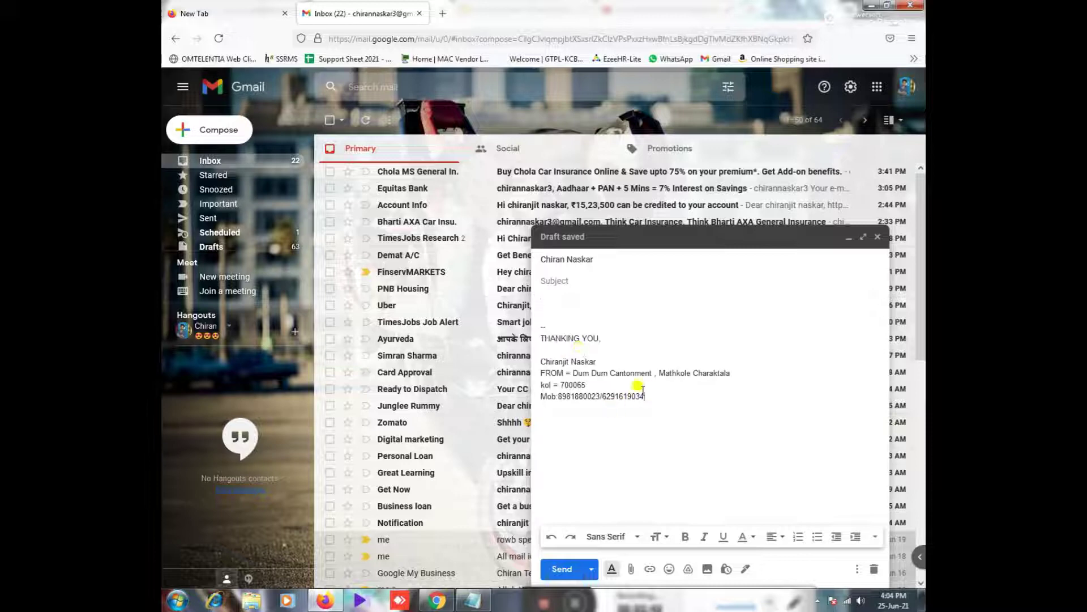
Enter the subject 'blank' and send the test email.
{"action": "left_click", "coordinate": [561, 282]}
{"action": "type", "text": "bl"}
{"action": "type", "text": "anl"}
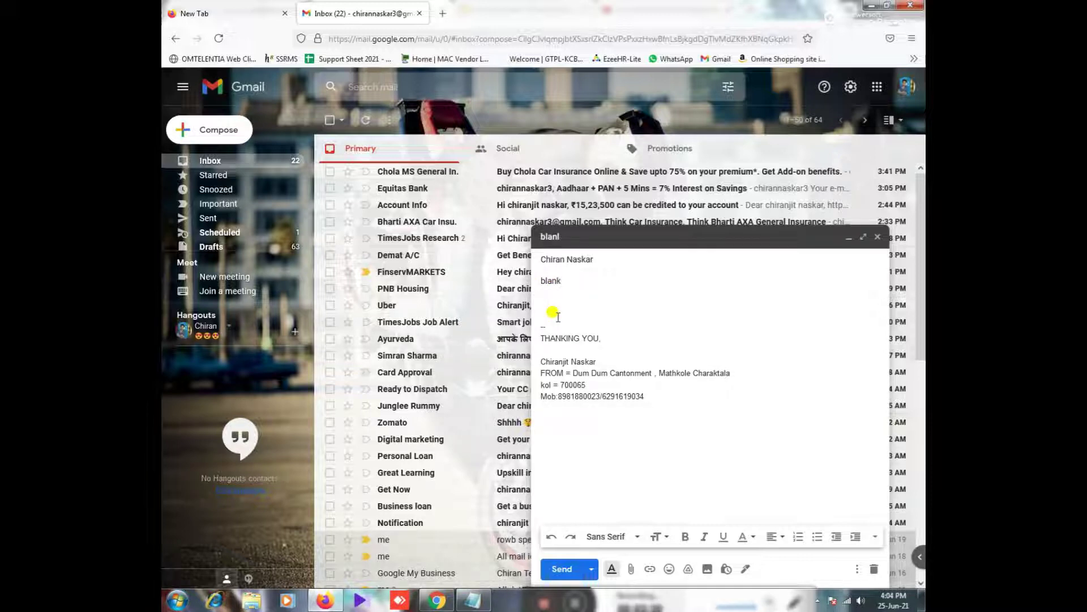
{"action": "left_click", "coordinate": [561, 569]}
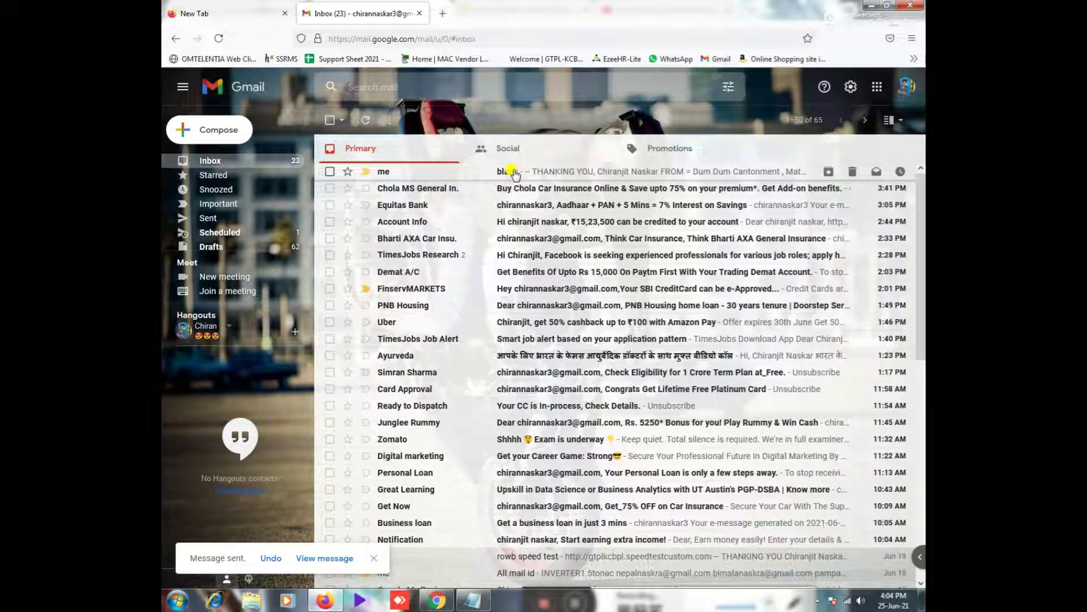
Open the received 'blank' email, highlight its signature lines to verify them, and return to the inbox.
{"action": "left_click", "coordinate": [510, 171]}
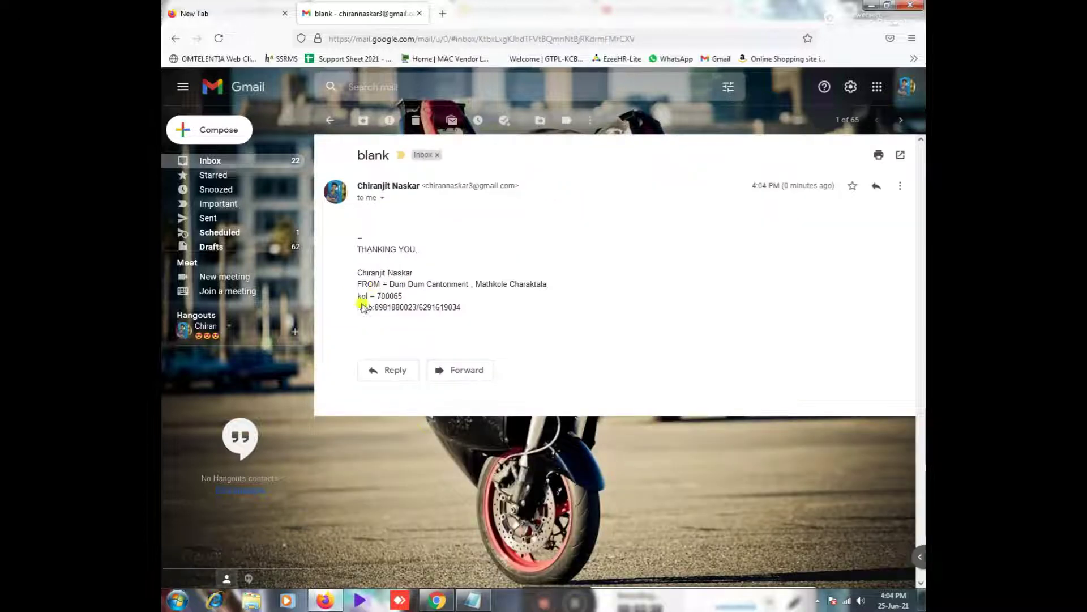
{"action": "mouse_move", "coordinate": [340, 236]}
{"action": "left_mouse_down"}
{"action": "mouse_move", "coordinate": [515, 276]}
{"action": "mouse_move", "coordinate": [571, 323]}
{"action": "mouse_move", "coordinate": [413, 291]}
{"action": "mouse_move", "coordinate": [458, 317]}
{"action": "mouse_move", "coordinate": [433, 311]}
{"action": "mouse_move", "coordinate": [335, 238]}
{"action": "mouse_move", "coordinate": [511, 328]}
{"action": "left_mouse_up"}
{"action": "left_click", "coordinate": [340, 253]}
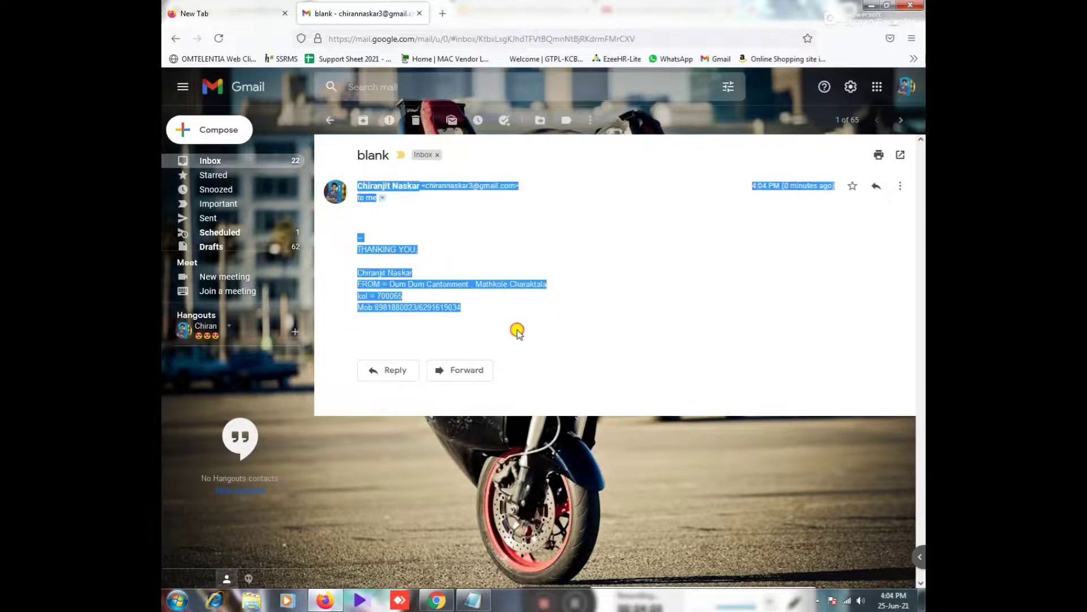
{"action": "left_click", "coordinate": [572, 325]}
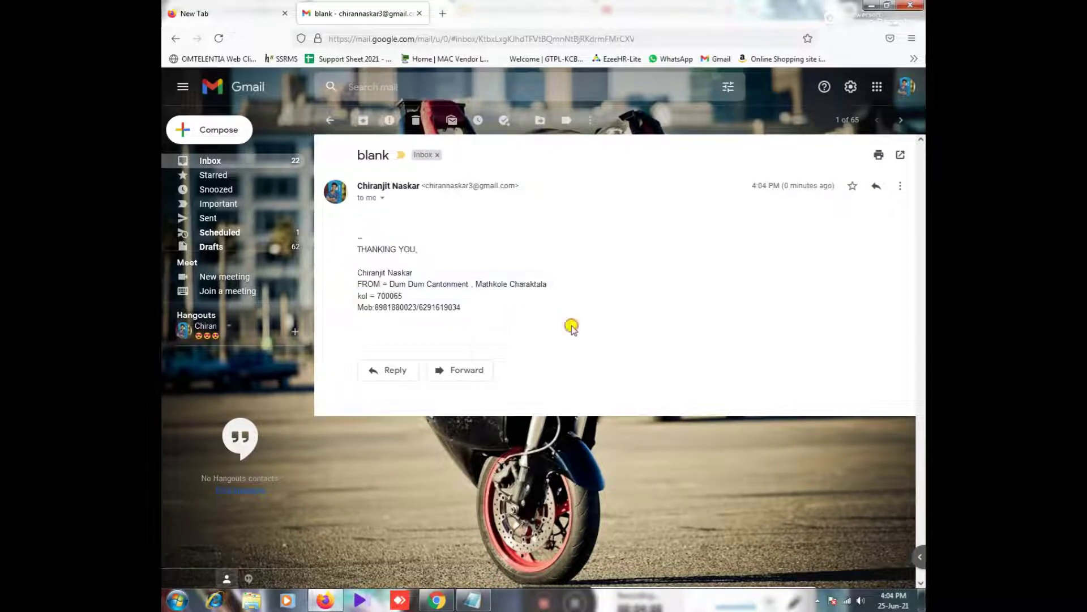
{"action": "left_click", "coordinate": [325, 132]}
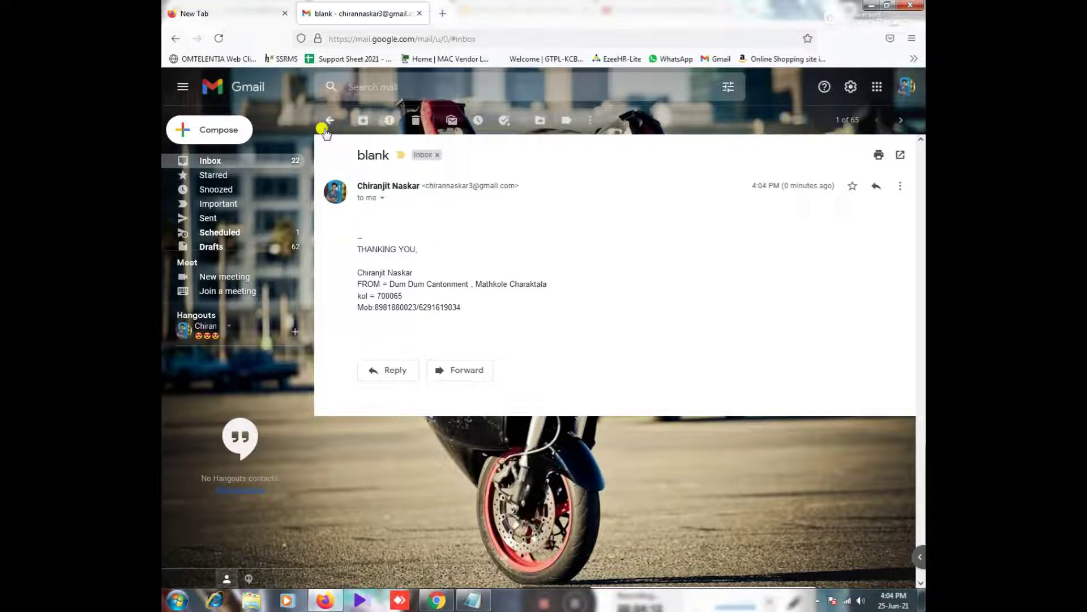